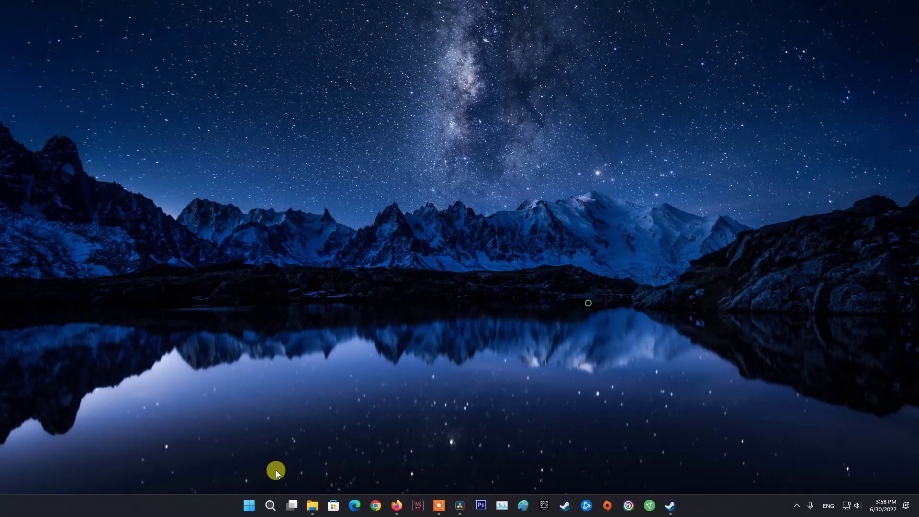
Step: Search for MSI Afterburner, then close it from the hidden system tray icons
left_click(269, 502)
type("ms")
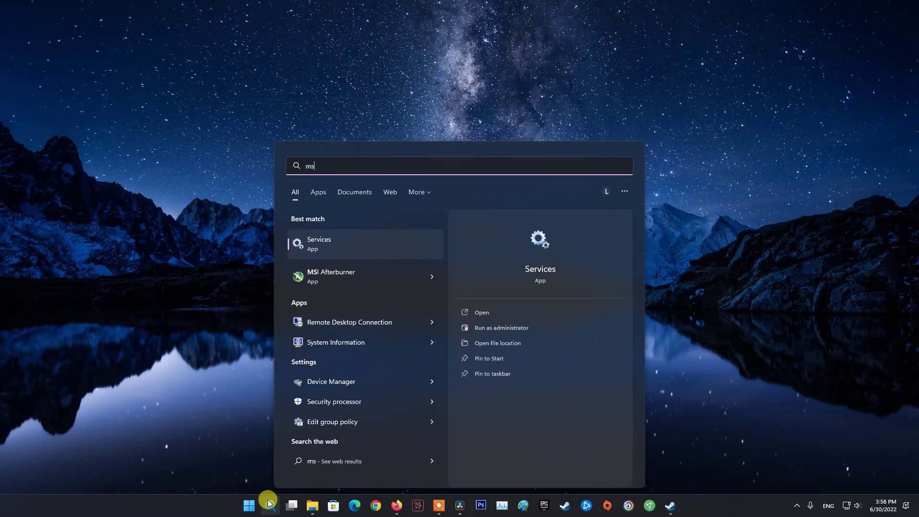
type("i")
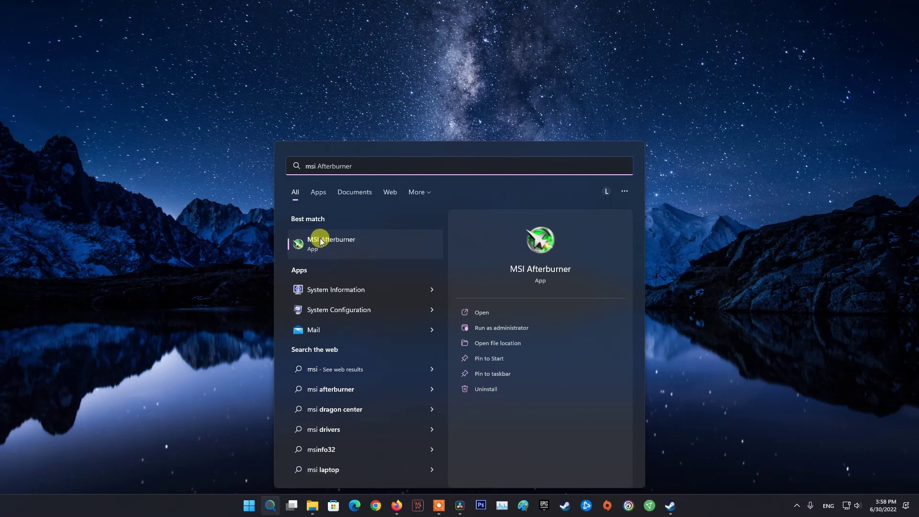
left_click(776, 325)
left_click(794, 507)
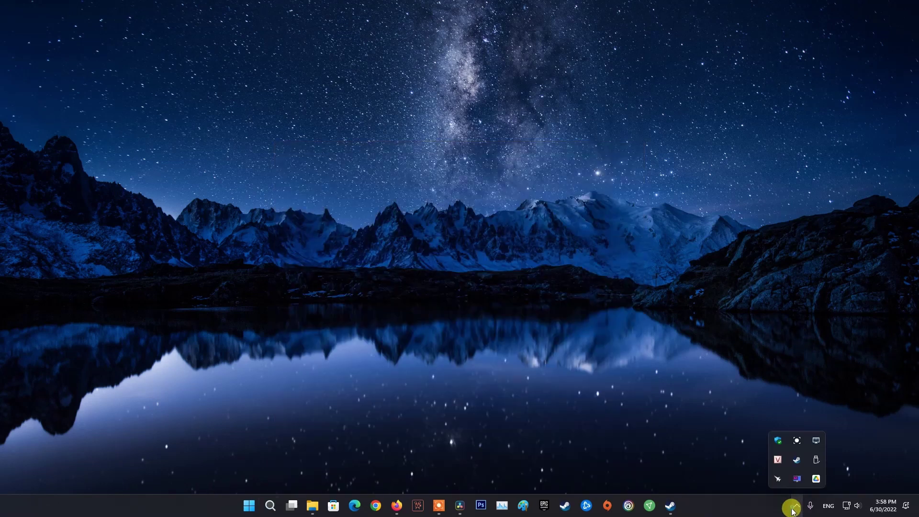
right_click(775, 477)
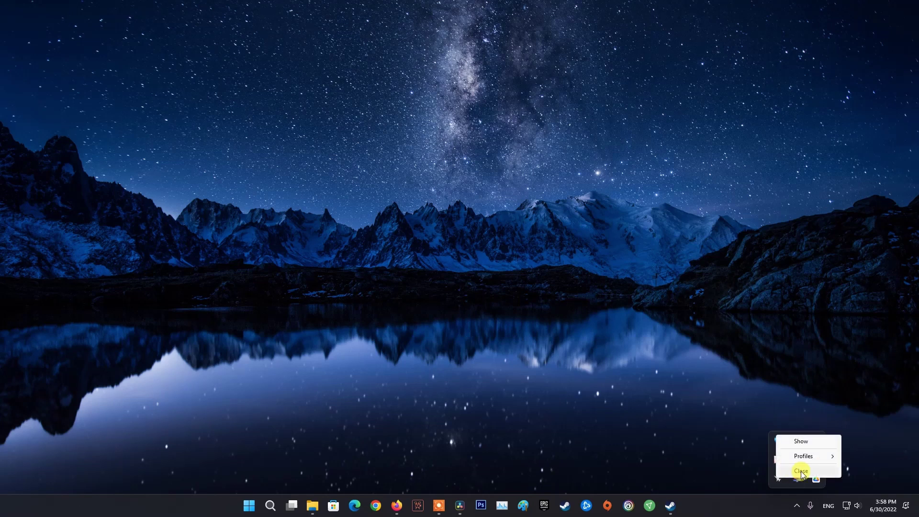
left_click(802, 473)
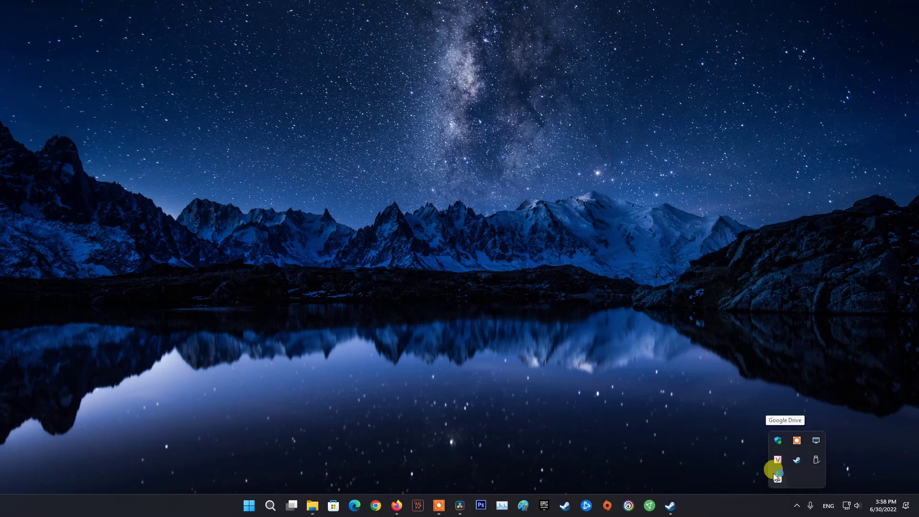
left_click(752, 459)
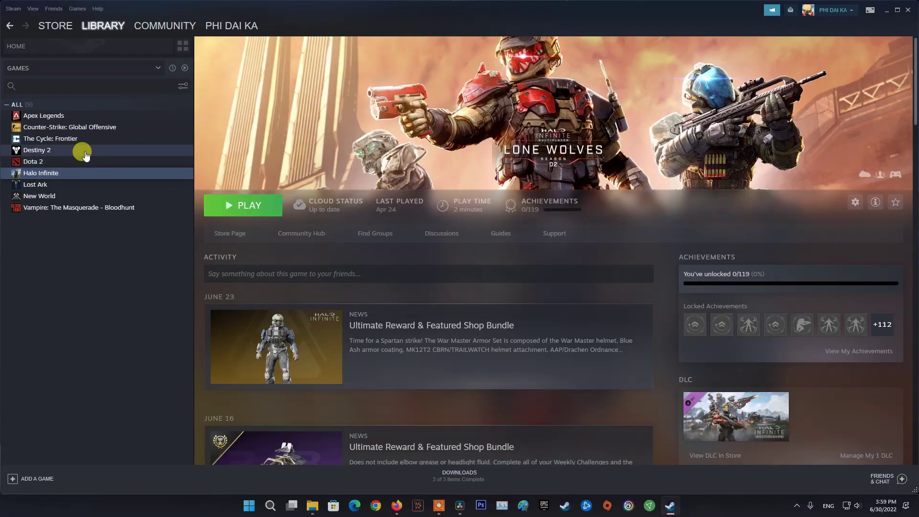
Step: Select The Cycle: Frontier in the Steam library sidebar to show its game page
left_click(56, 139)
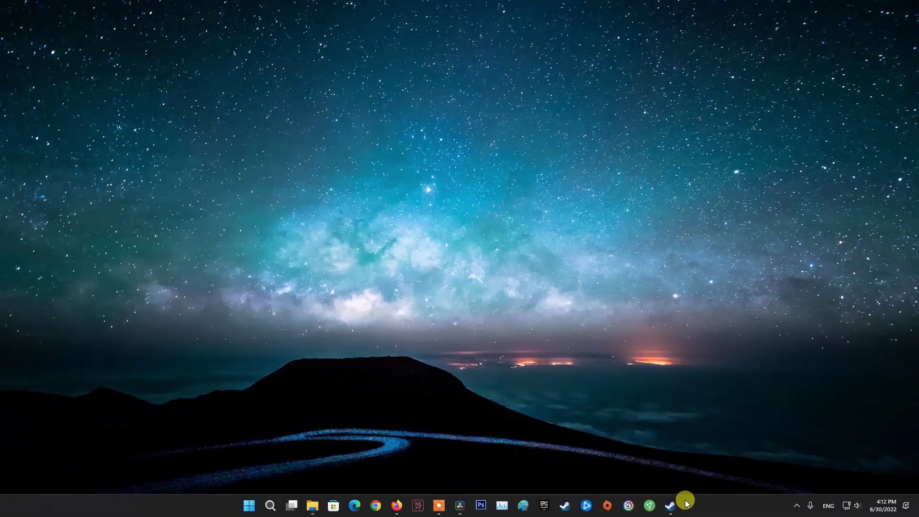
Step: Confirm The Cycle: Frontier's Steam launch options contain -dx11, then return to its game page
left_click(673, 503)
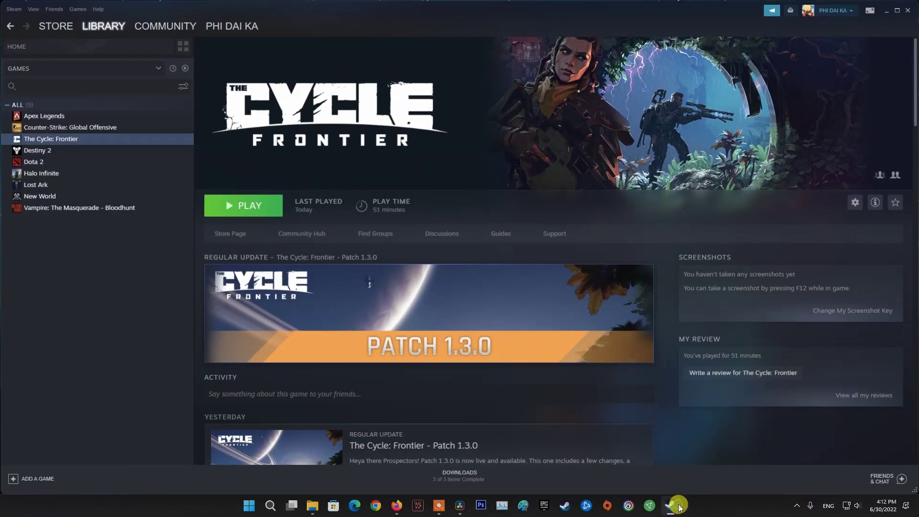
left_click(106, 26)
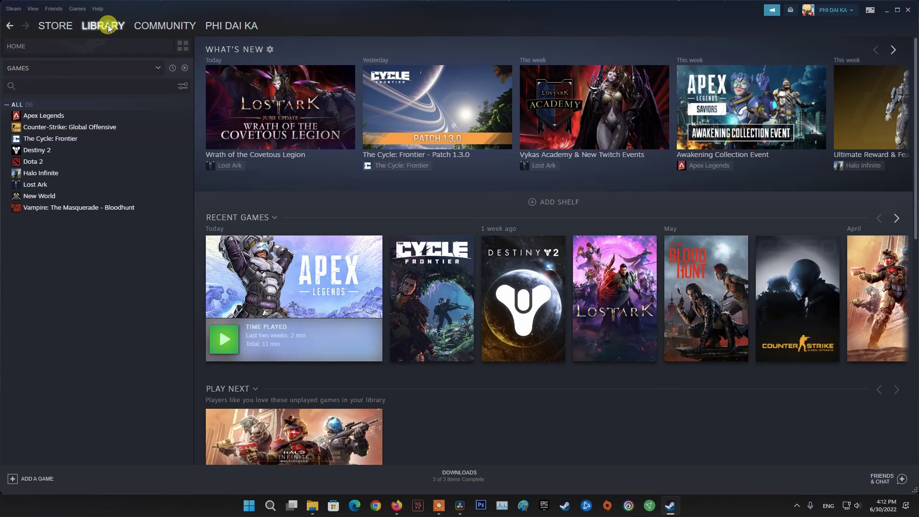
right_click(58, 140)
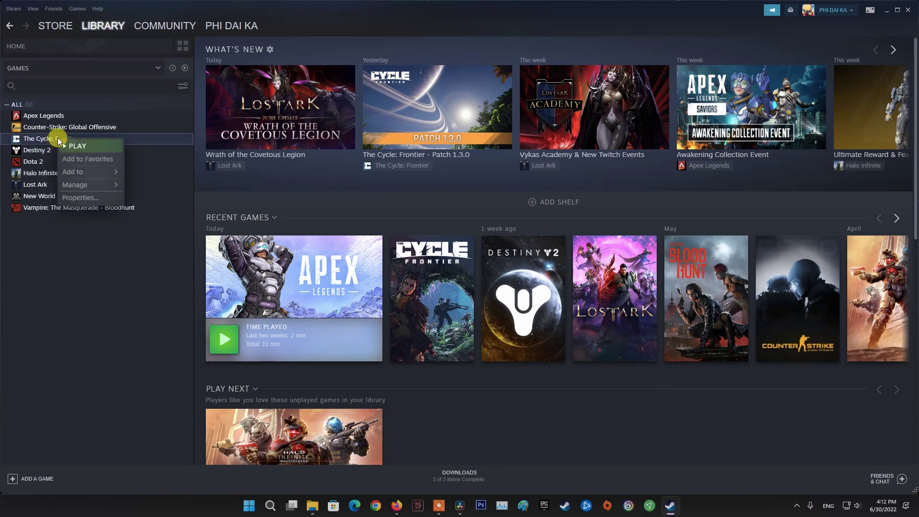
left_click(89, 199)
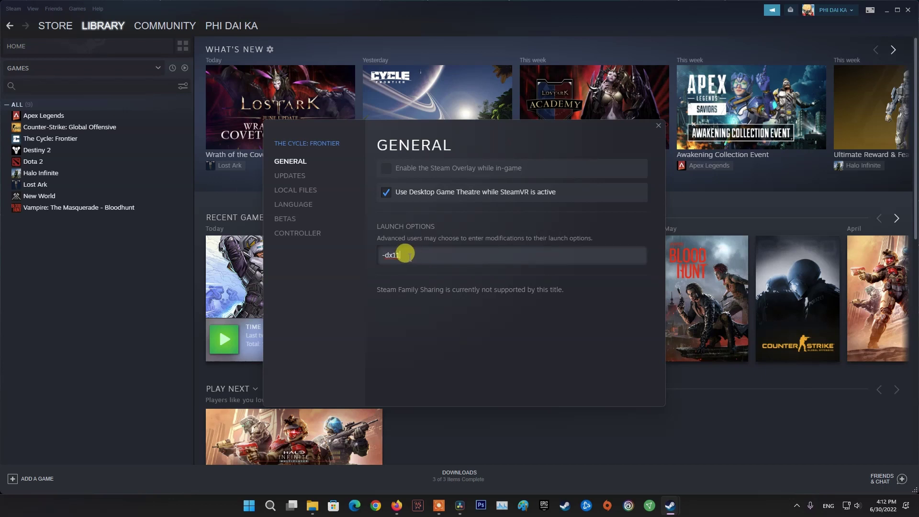
left_click(658, 127)
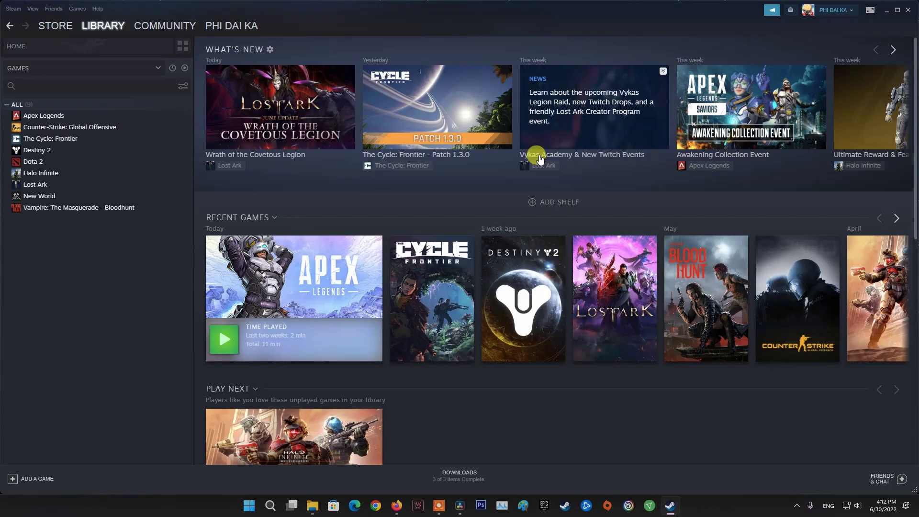
left_click(64, 139)
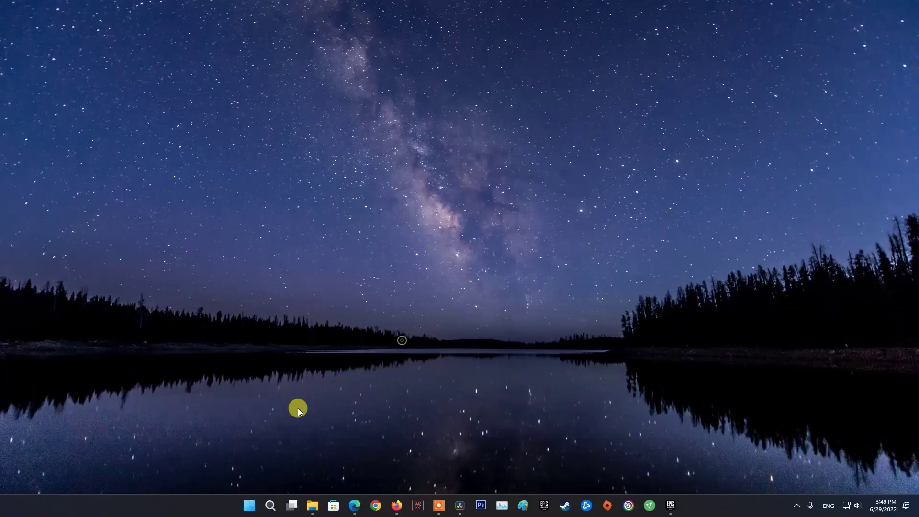
Step: Start a driver update for the Intel UHD Graphics 770 in Device Manager
key("super+x")
key("m")
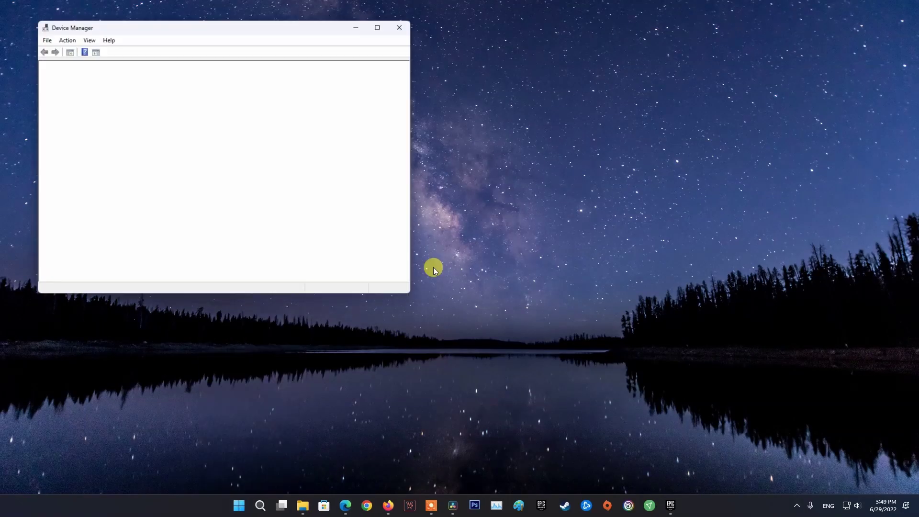
left_click_drag(149, 28, 404, 93)
left_click(307, 161)
right_click(362, 171)
left_click(393, 177)
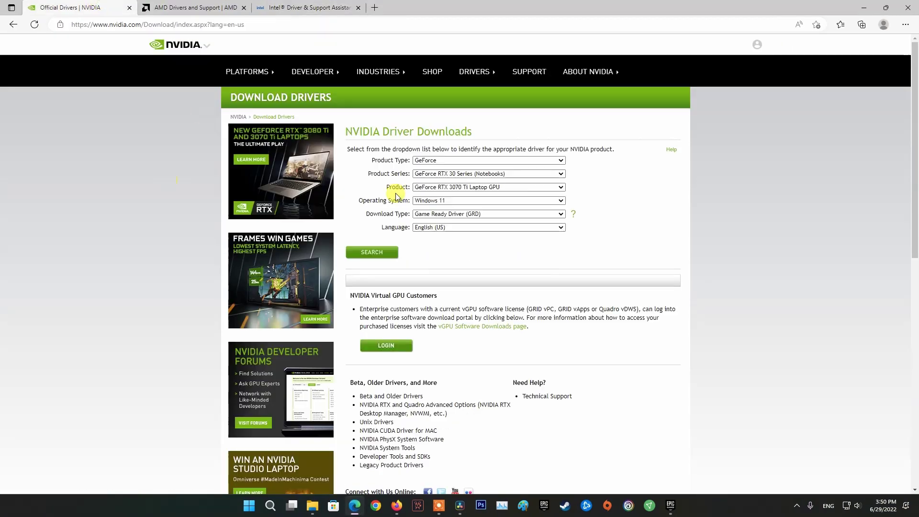
Step: Look up NVIDIA drivers for the GeForce RTX 3070 Ti Laptop GPU on Windows 11
left_click(446, 162)
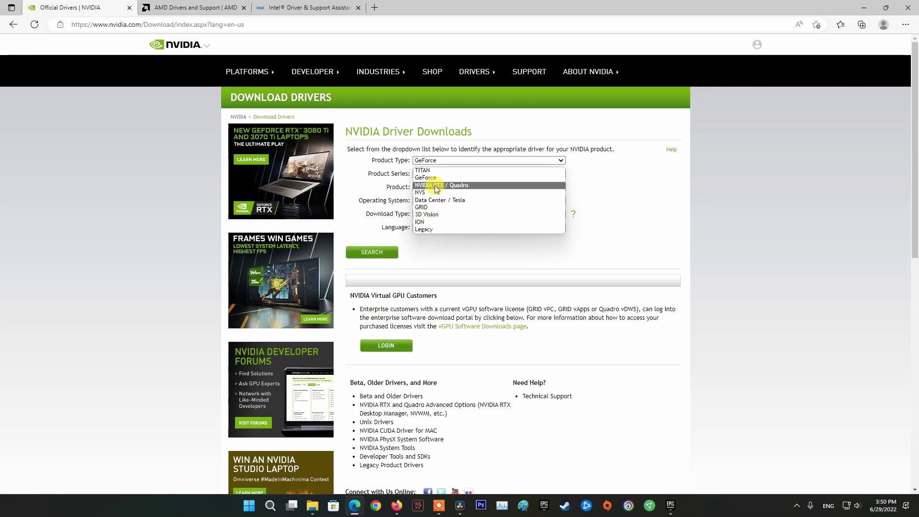
left_click(435, 182)
left_click(436, 174)
left_click(443, 183)
left_click(443, 188)
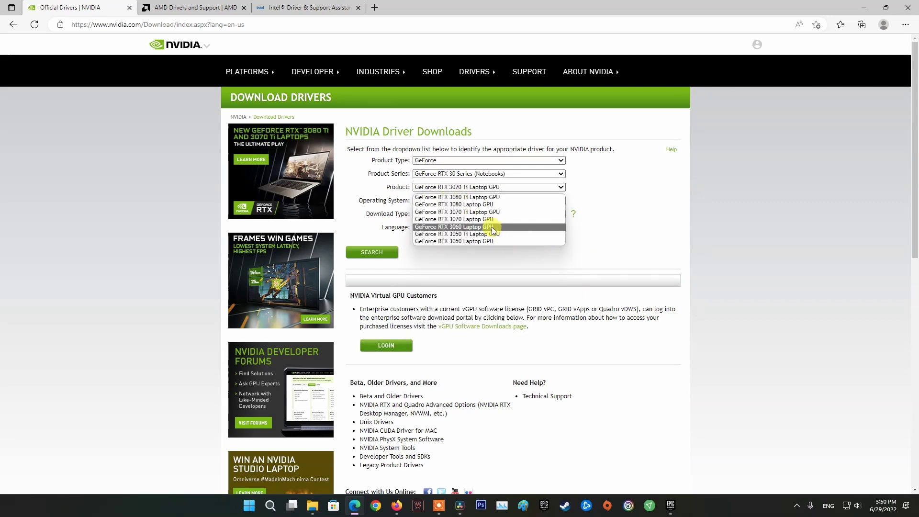
left_click(512, 187)
left_click(431, 200)
left_click(430, 209)
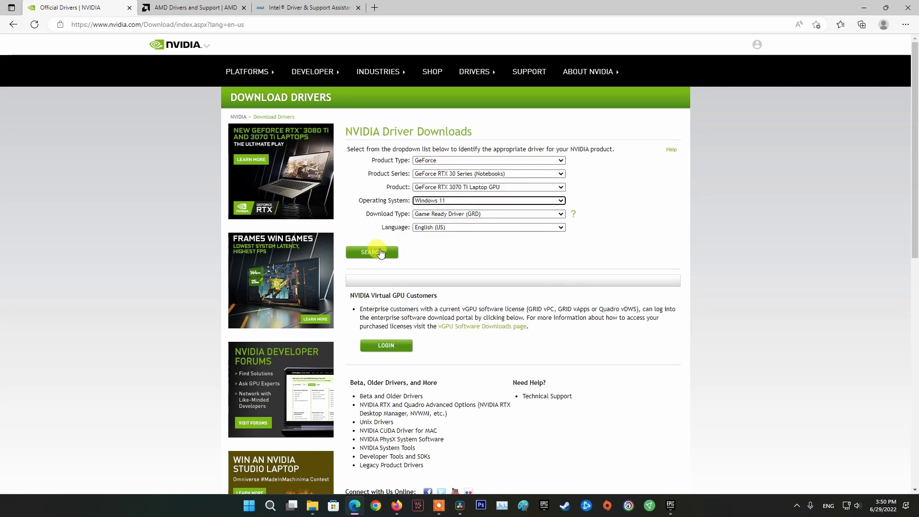
Step: Select the Radeon RX 6500 XT on AMD's support page, then browse Intel's driver page
key("ctrl+Tab")
scroll(380, 211, "down", 3)
left_click(319, 187)
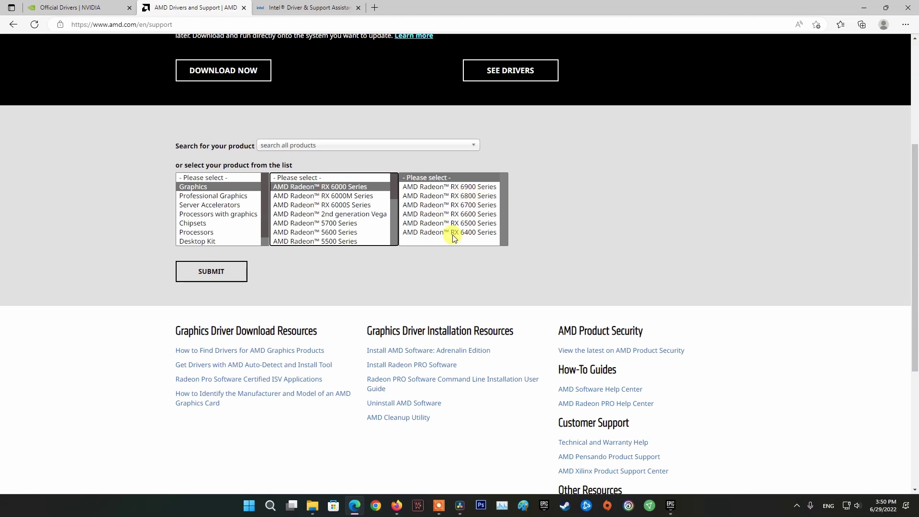
left_click(431, 224)
left_click(534, 187)
key("ctrl+Tab")
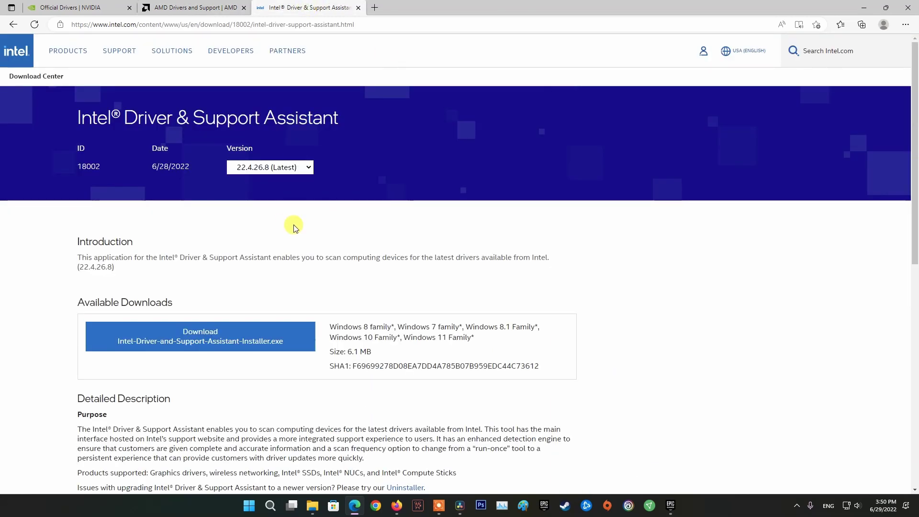
scroll(220, 268, "down", 1)
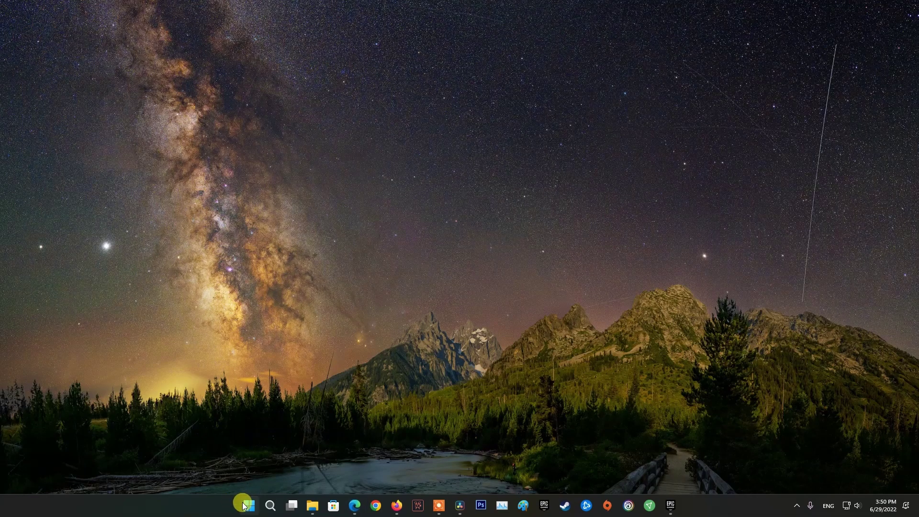
Step: Check for updates in Settings > Windows Update
left_click(249, 506)
left_click(573, 222)
left_click(653, 164)
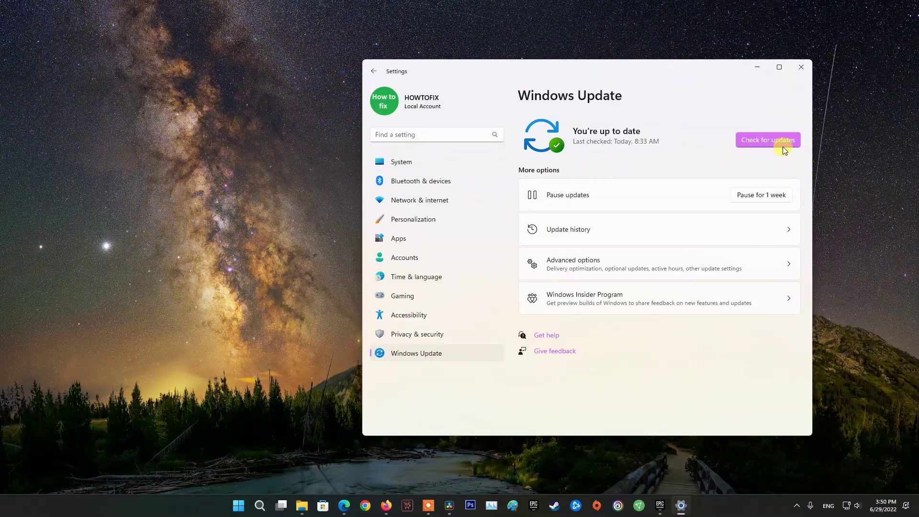
left_click(783, 144)
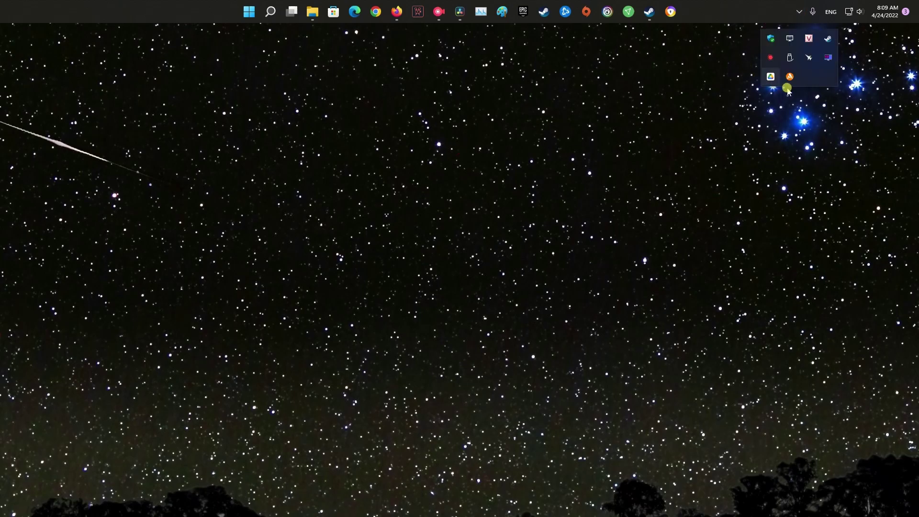
right_click(789, 78)
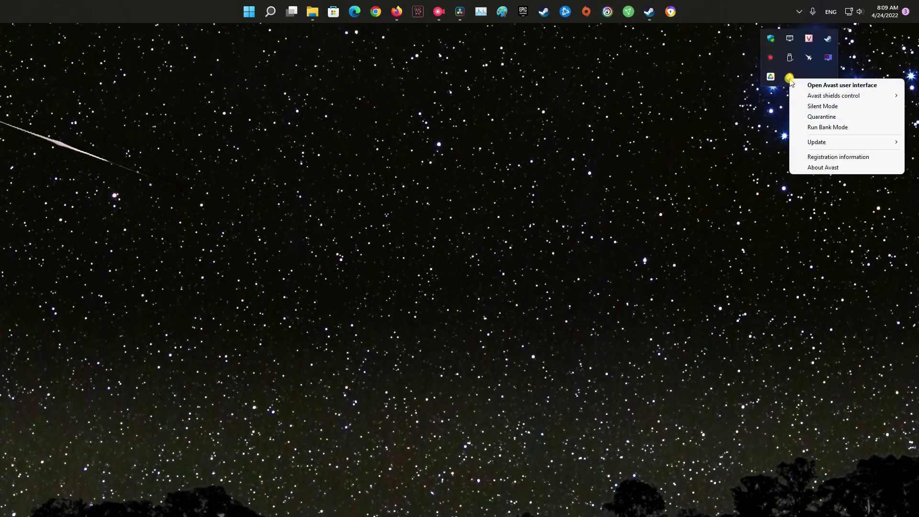
mouse_move(833, 99)
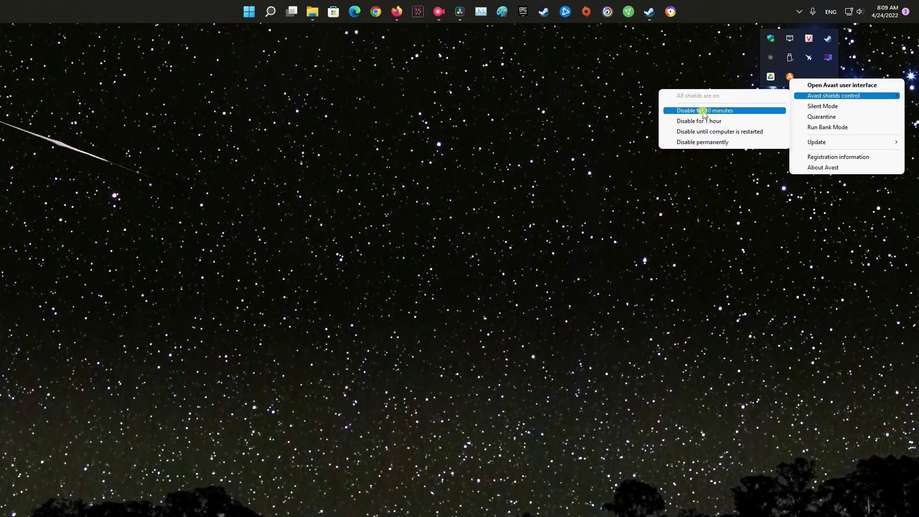
left_click(702, 142)
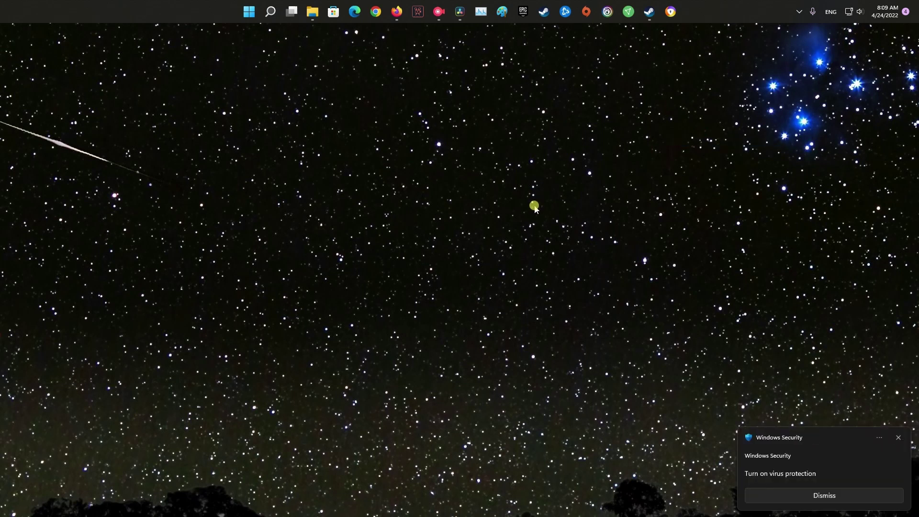
left_click(799, 12)
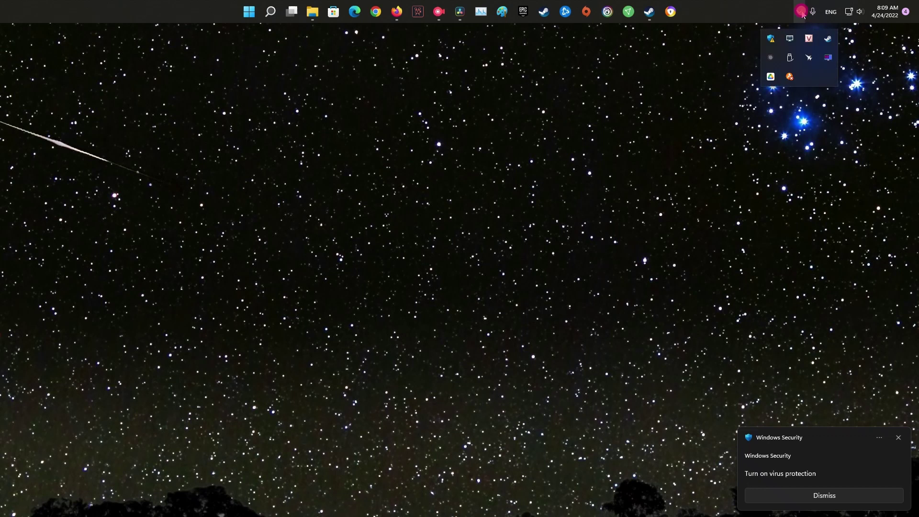
left_click(390, 161)
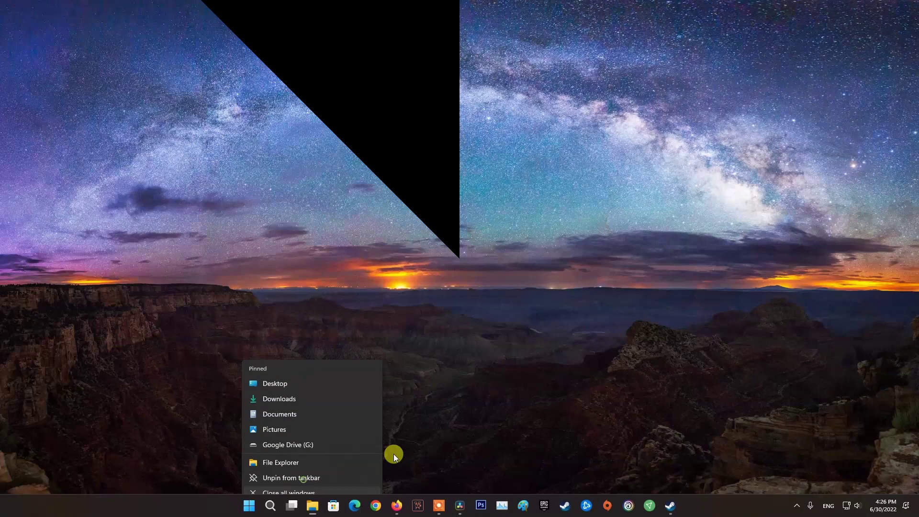
Step: Browse The Cycle: Frontier's local files from Steam and select the folder's full path
left_click(475, 469)
left_click(670, 506)
right_click(72, 138)
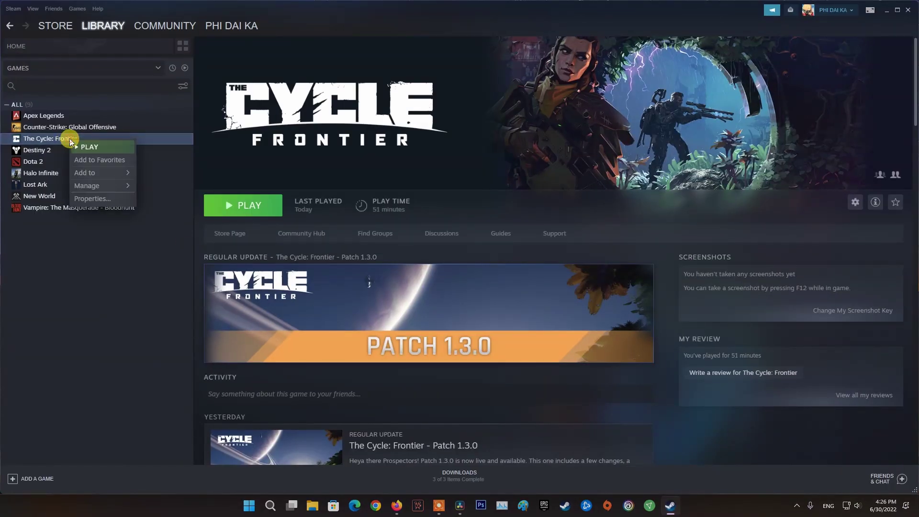
mouse_move(91, 185)
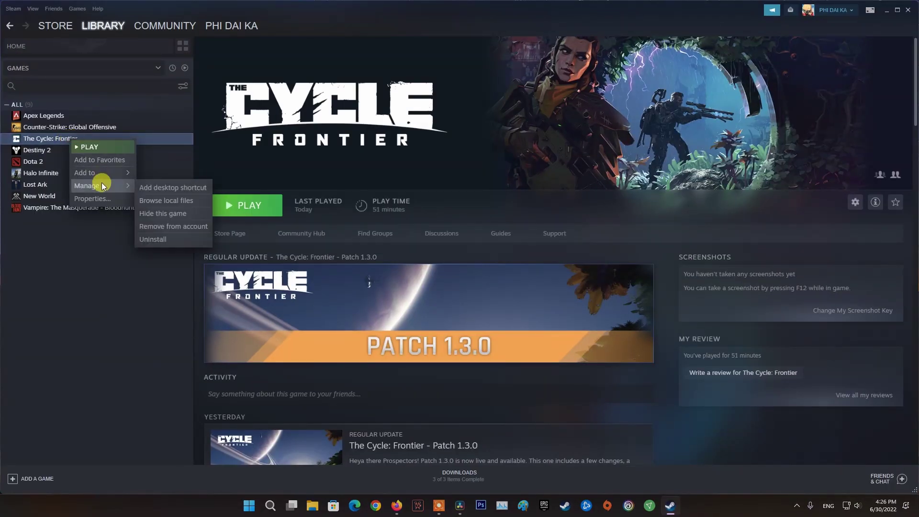
left_click(168, 203)
left_click(887, 10)
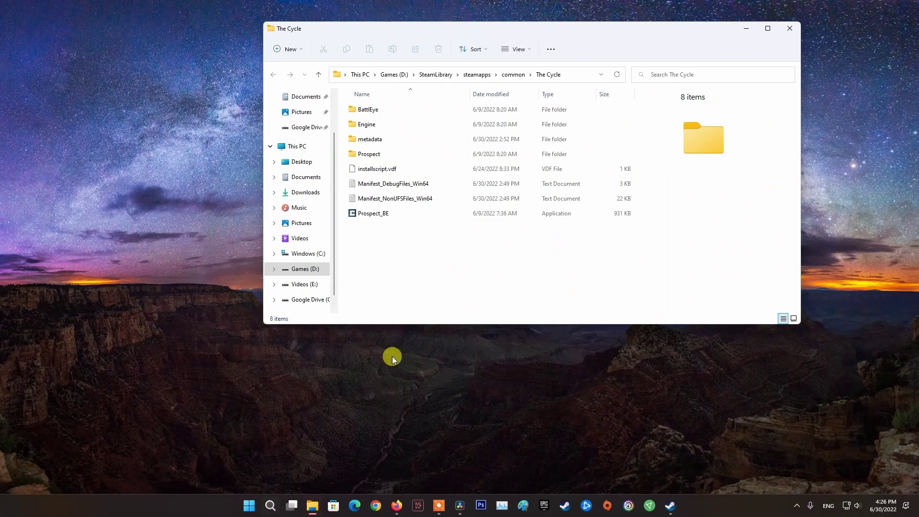
left_click(581, 74)
left_click(797, 505)
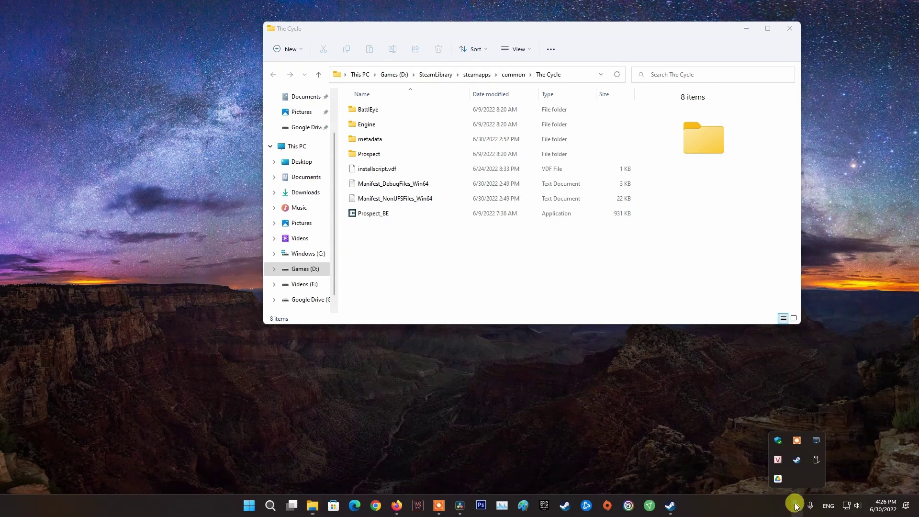
Step: Reach the exclusions list in Windows Security's Virus & threat protection settings, approving the admin prompt
left_click(777, 441)
left_click(368, 134)
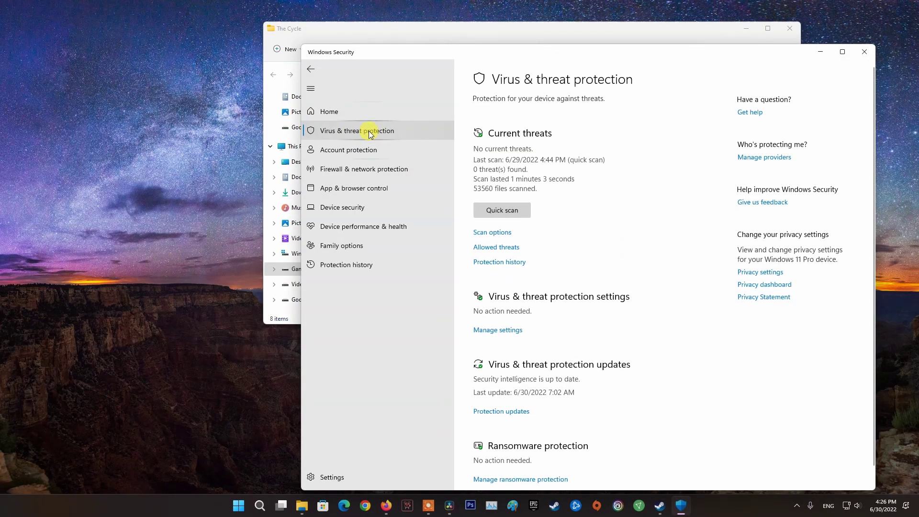
left_click(498, 334)
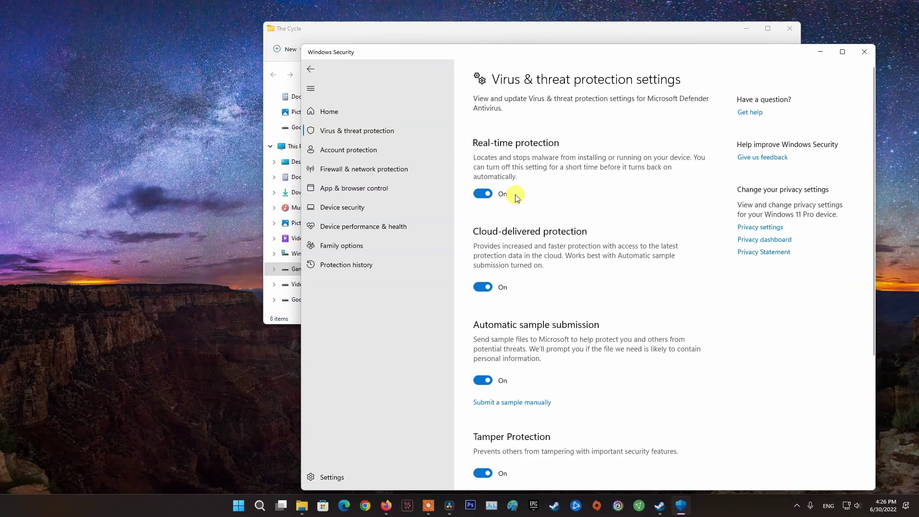
scroll(534, 360, "down", 5)
left_click(521, 460)
left_click(410, 328)
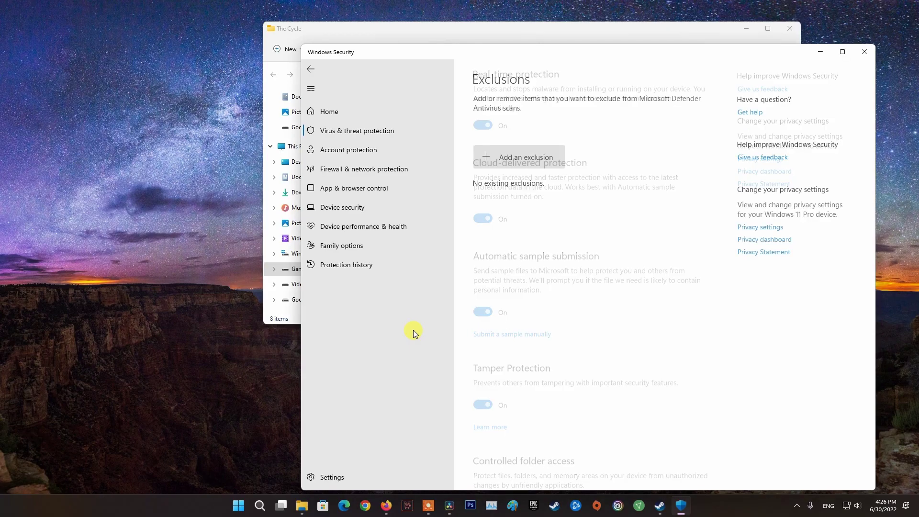
left_click_drag(521, 53, 619, 138)
Step: Add D:\SteamLibrary\steamapps\common\The Cycle as a folder exclusion and close Windows Security
left_click(623, 238)
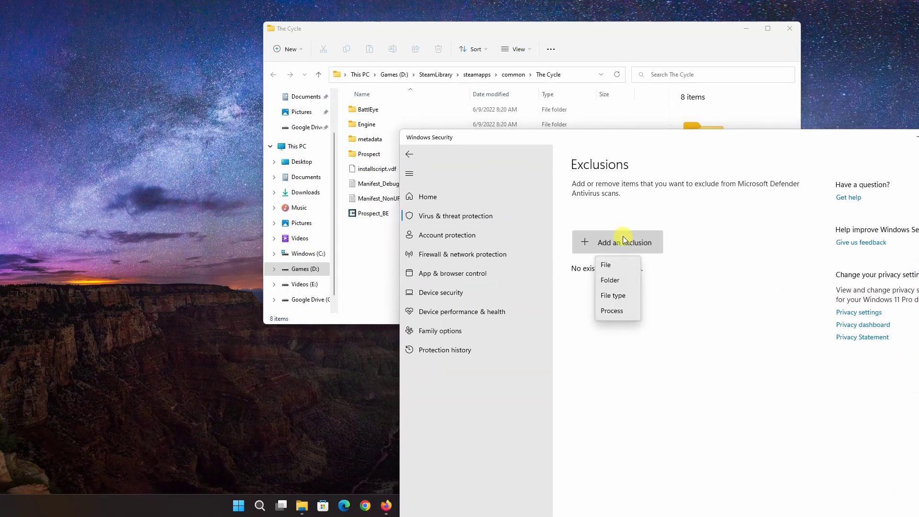
left_click(612, 280)
left_click(578, 74)
key("ctrl+c")
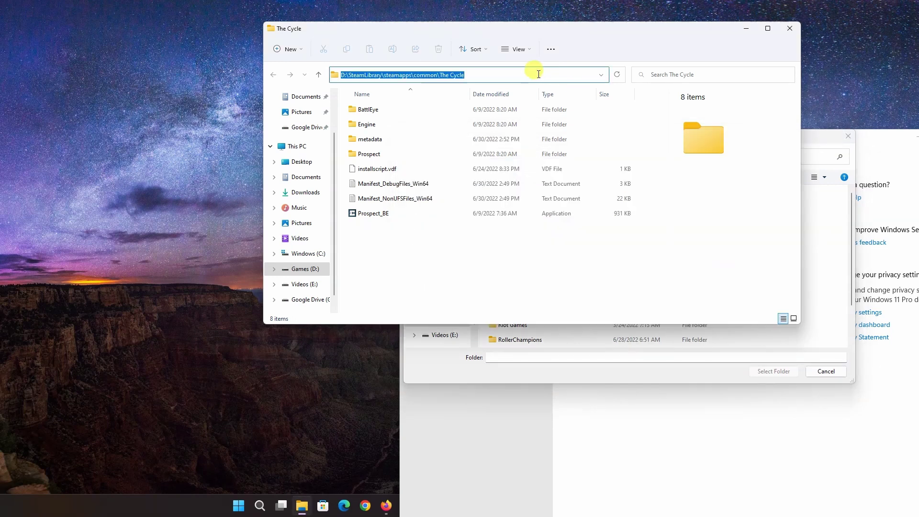
left_click(808, 349)
left_click(607, 156)
key("ctrl+v")
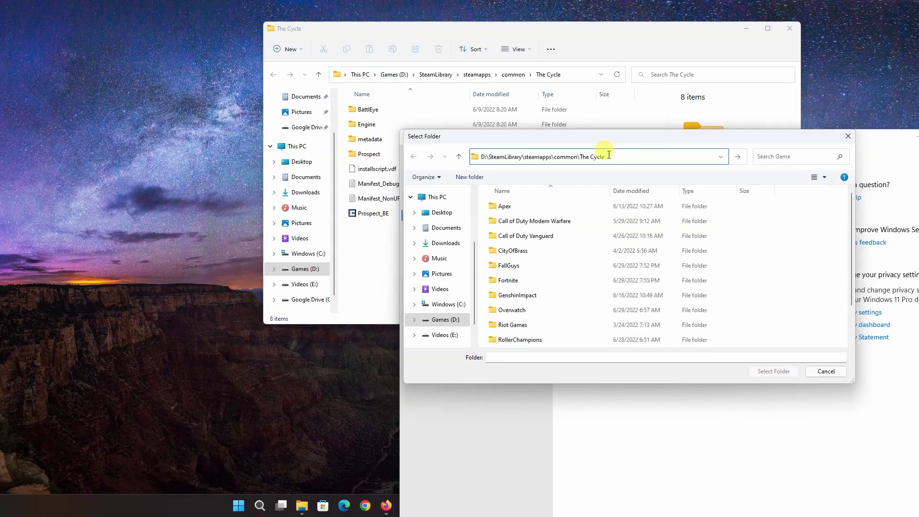
key("Return")
left_click(774, 371)
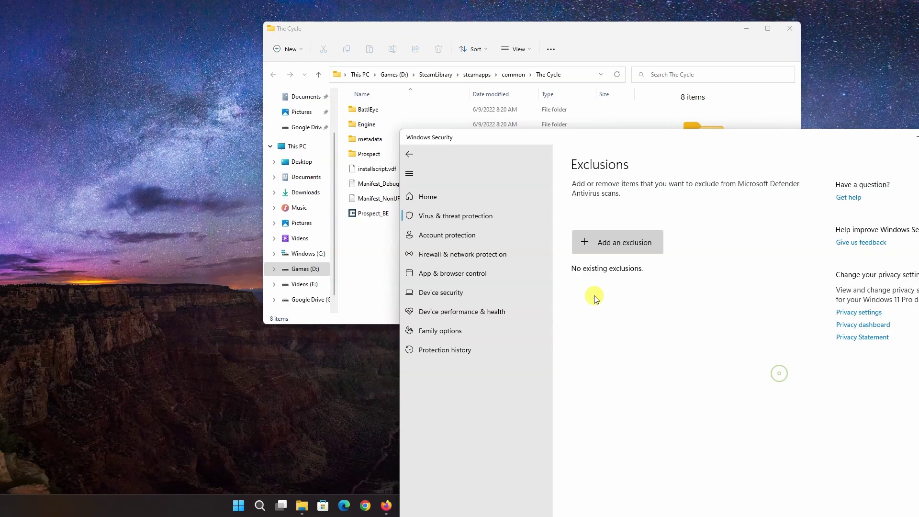
left_click_drag(704, 137, 559, 58)
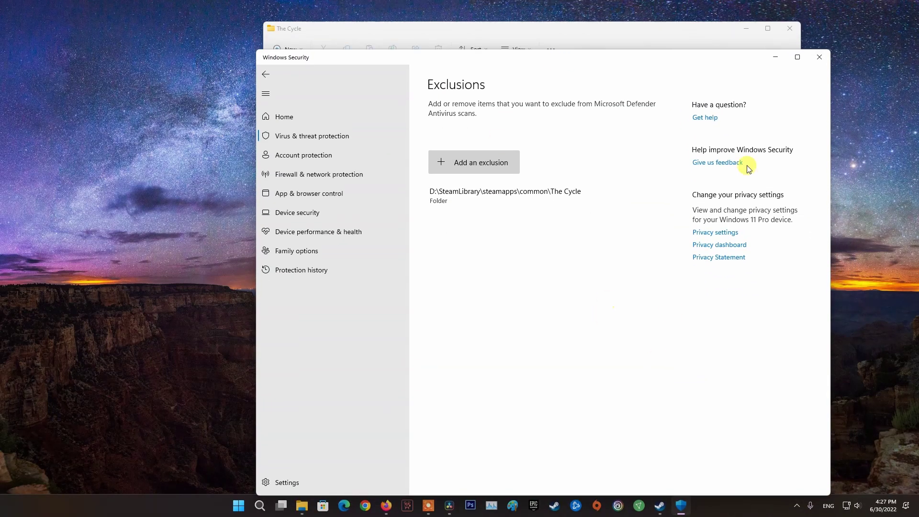
left_click(820, 58)
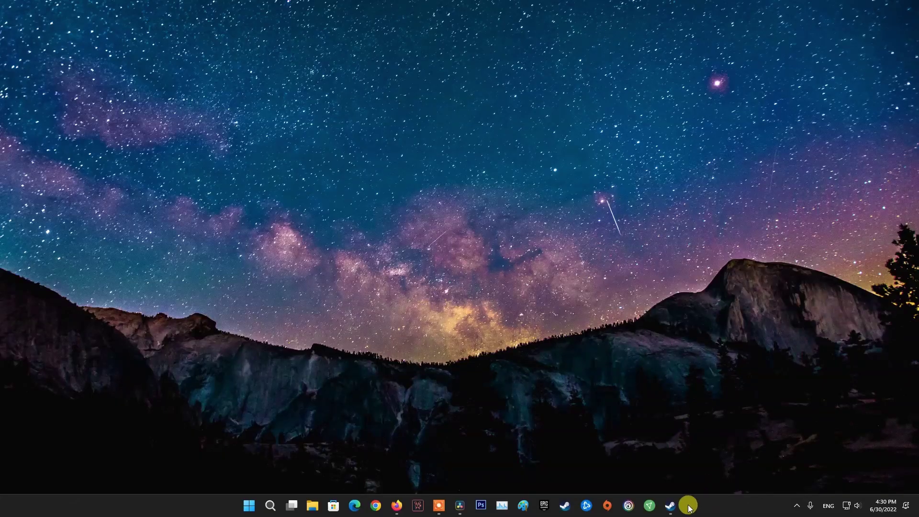
Step: Use Manage > Browse local files on The Cycle: Frontier in the Steam library
left_click(673, 507)
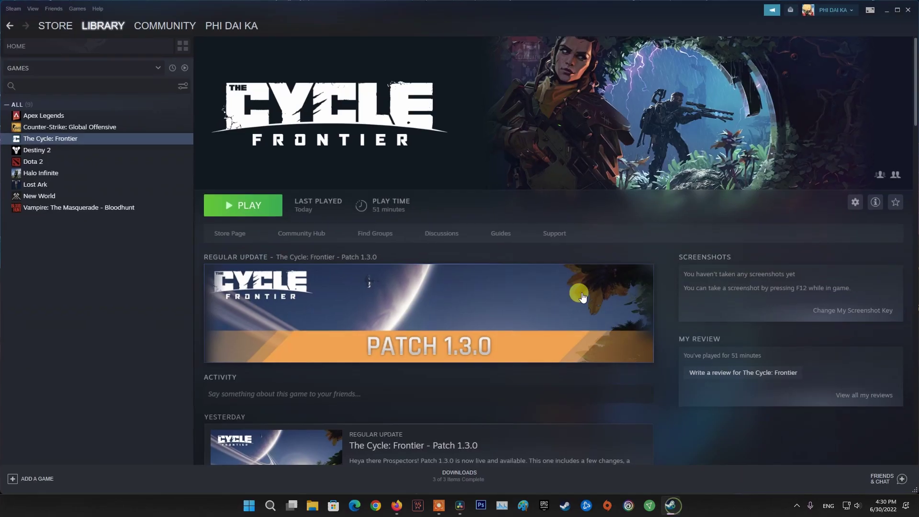
left_click(112, 28)
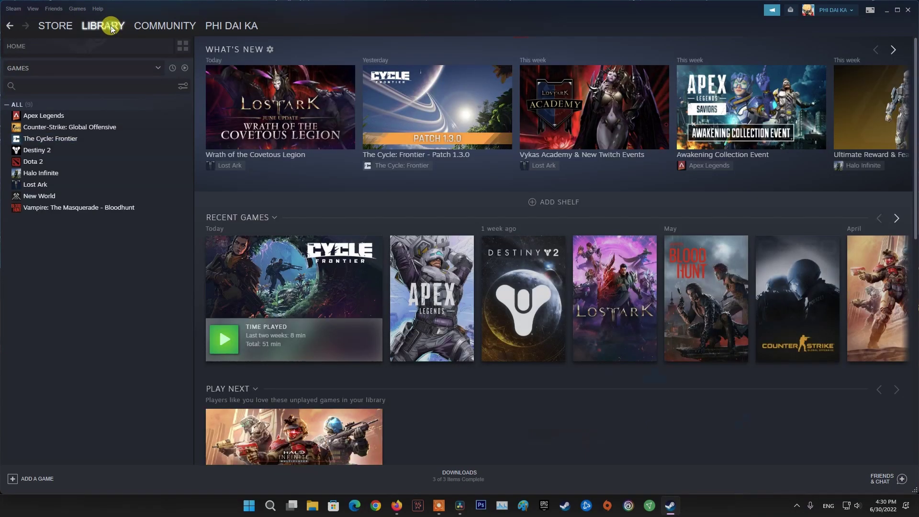
right_click(58, 140)
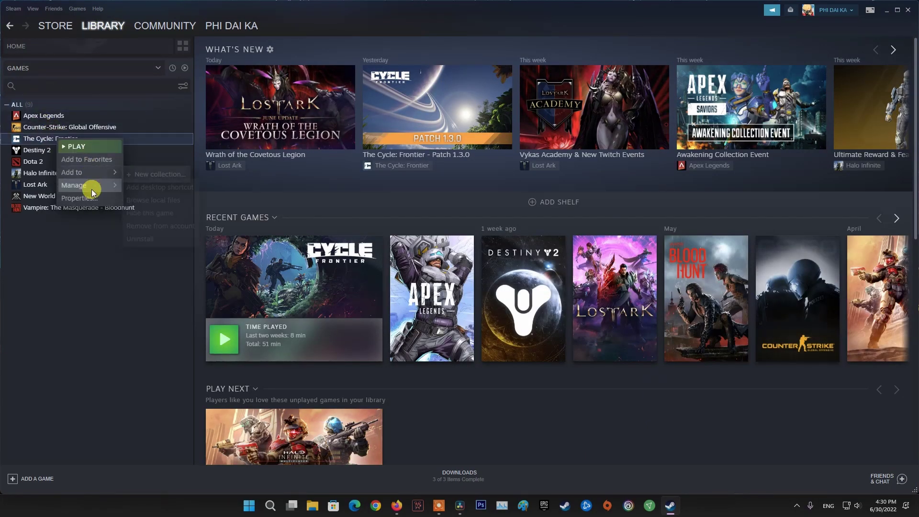
mouse_move(85, 185)
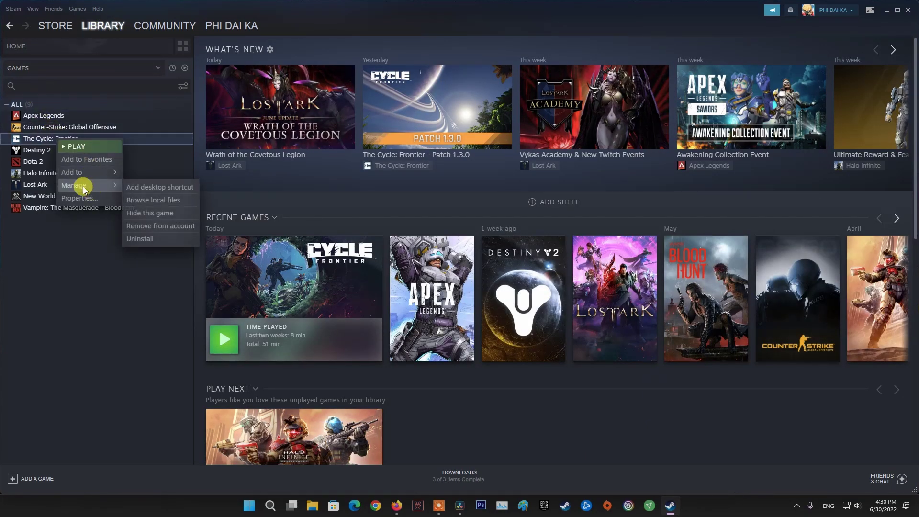
left_click(161, 203)
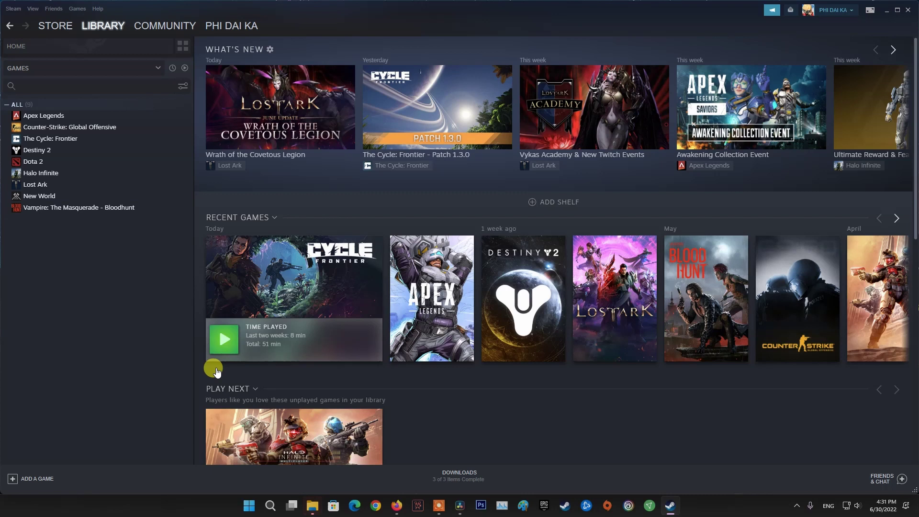
Step: Tick 'Run this program as an administrator' for Prospect_BE, then close the game folder
left_click(311, 503)
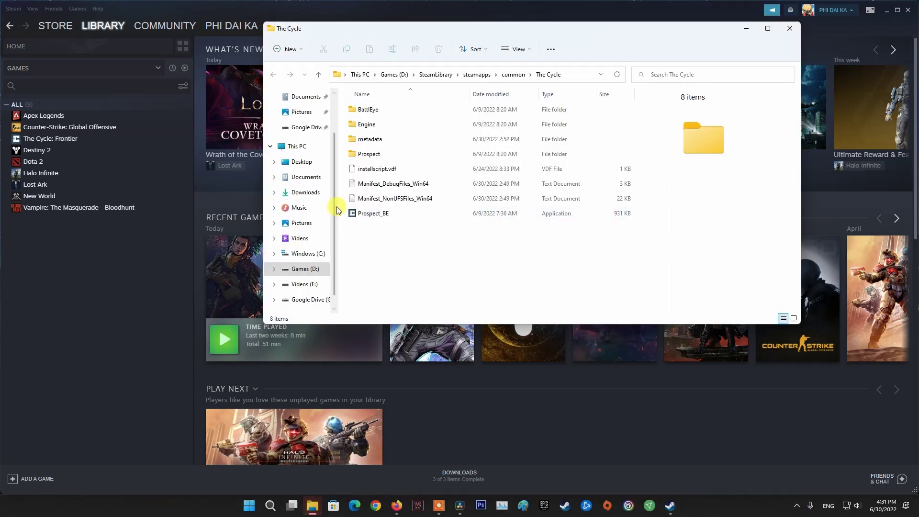
left_click(393, 219)
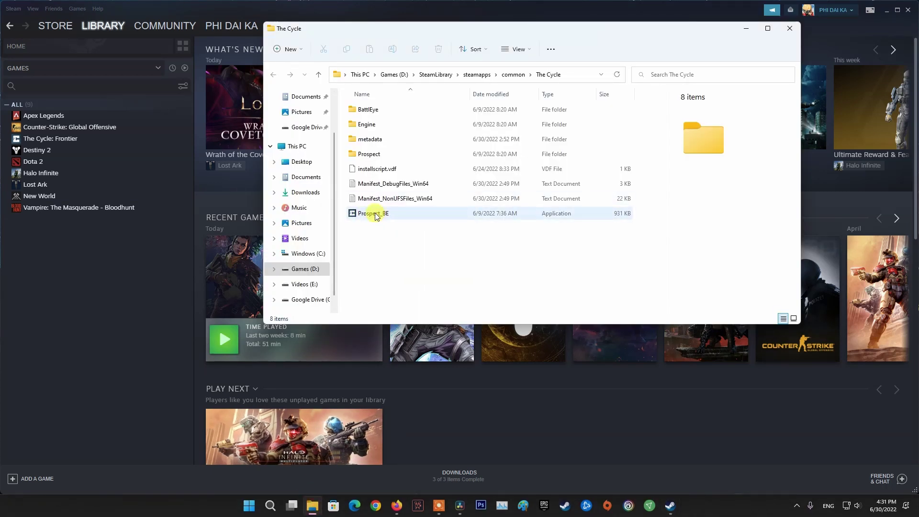
right_click(376, 215)
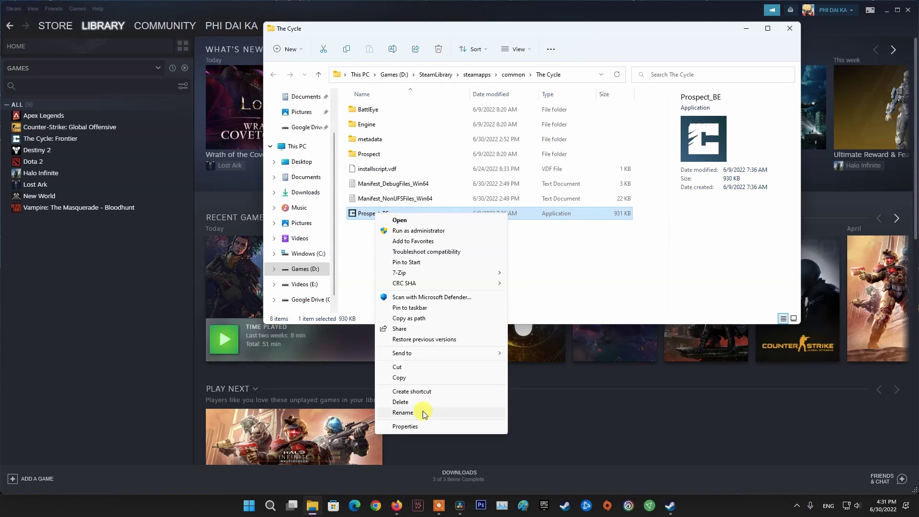
left_click(404, 427)
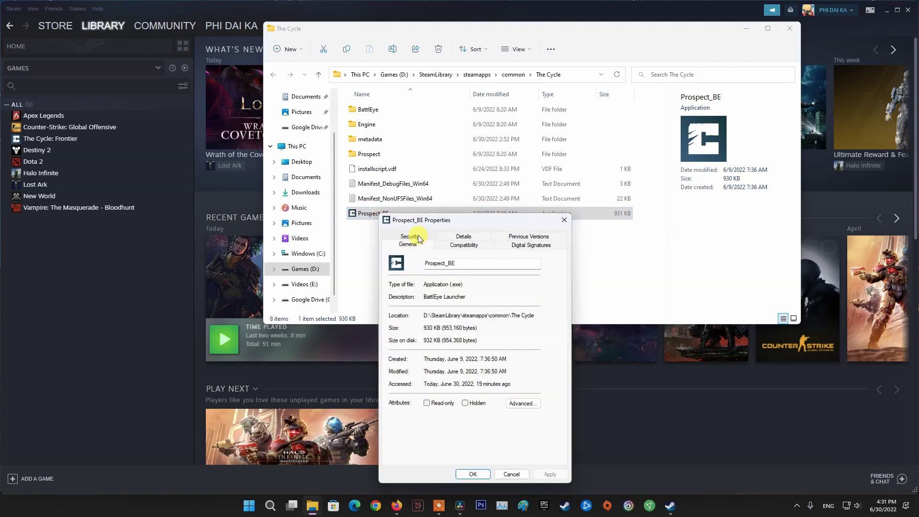
left_click(478, 247)
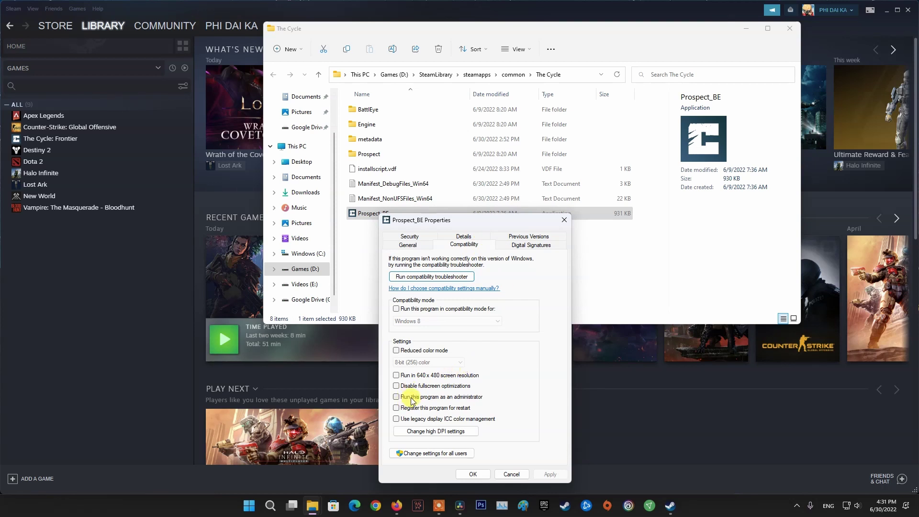
left_click(396, 398)
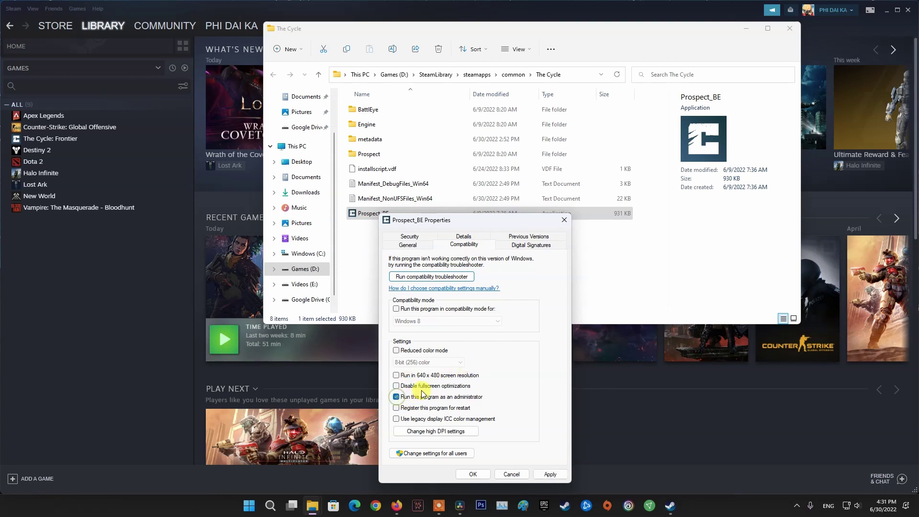
left_click(473, 474)
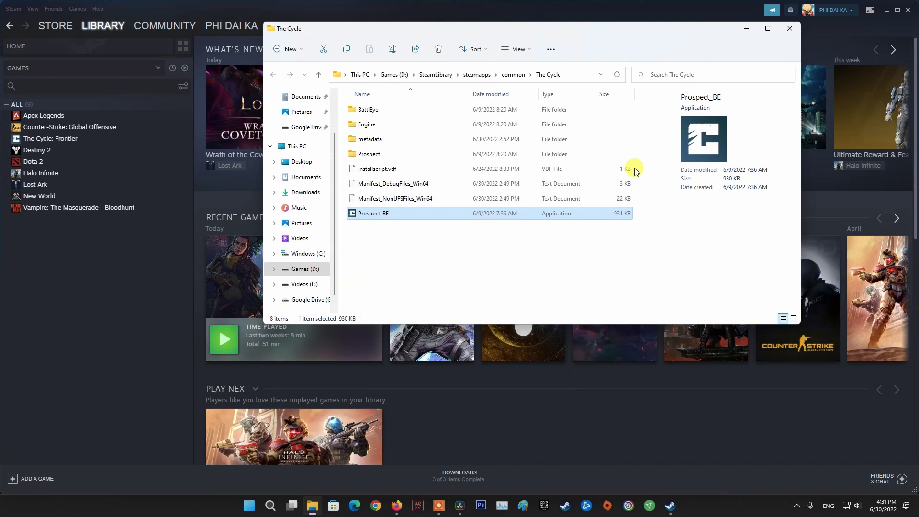
left_click(790, 30)
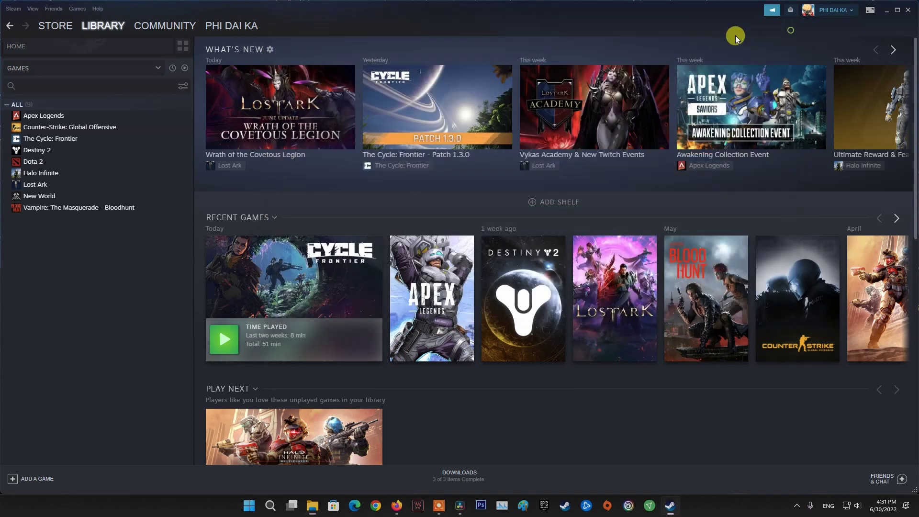
left_click(52, 143)
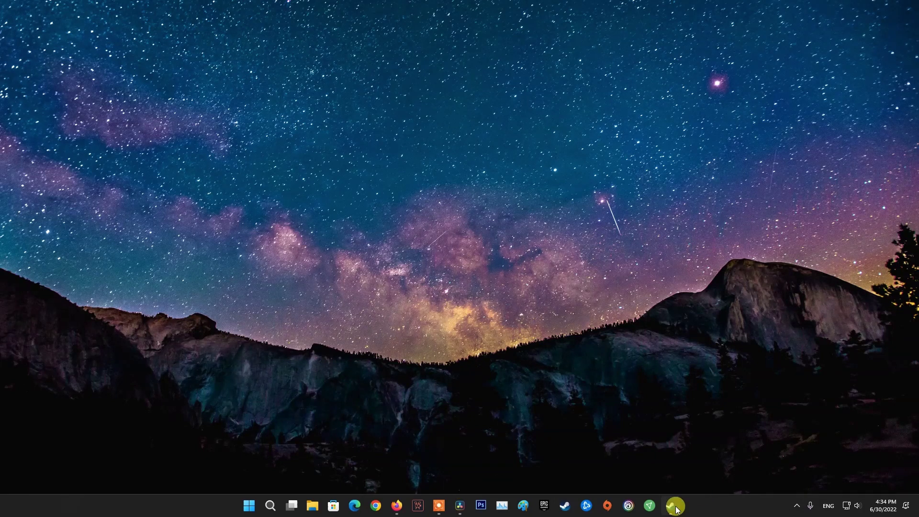
Step: Verify integrity of The Cycle: Frontier's game files from Properties > Local Files
left_click(674, 506)
right_click(61, 139)
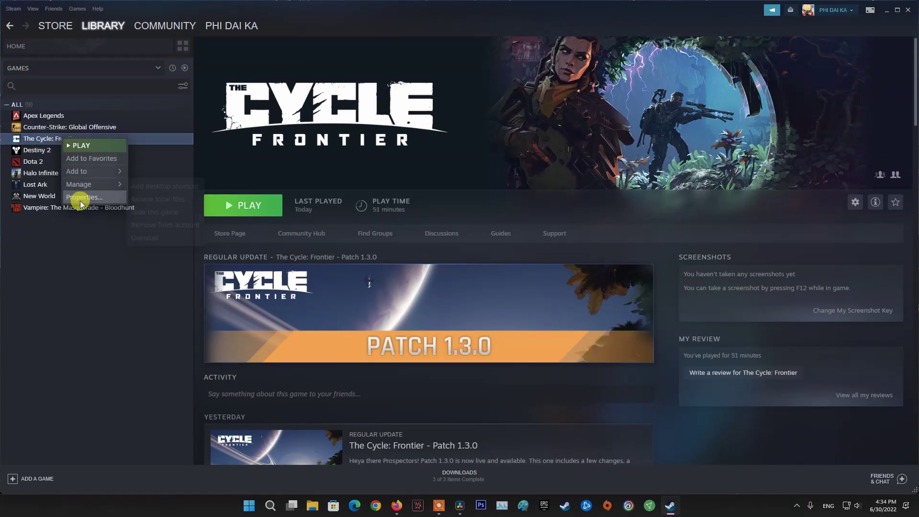
left_click(80, 198)
left_click(302, 195)
left_click(544, 258)
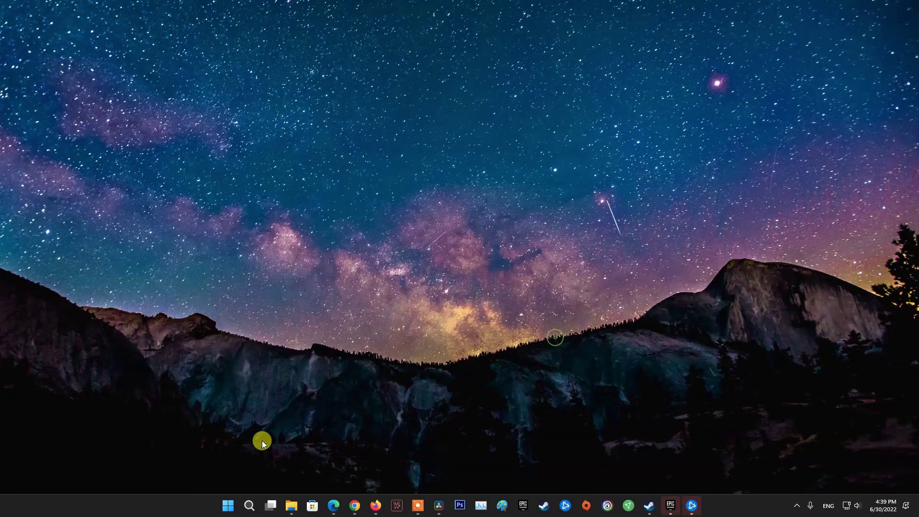
Step: Open Task Manager and end the Battle.net and EpicGamesLauncher processes
right_click(228, 505)
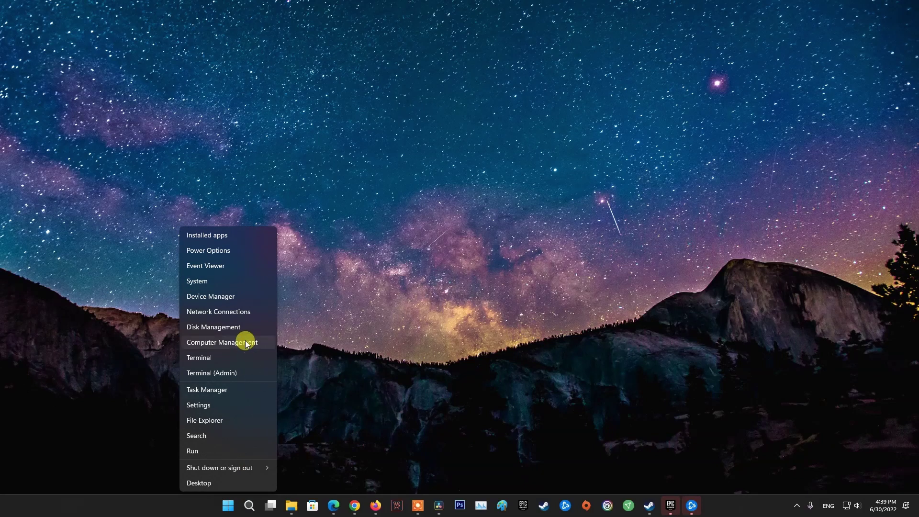
left_click(214, 389)
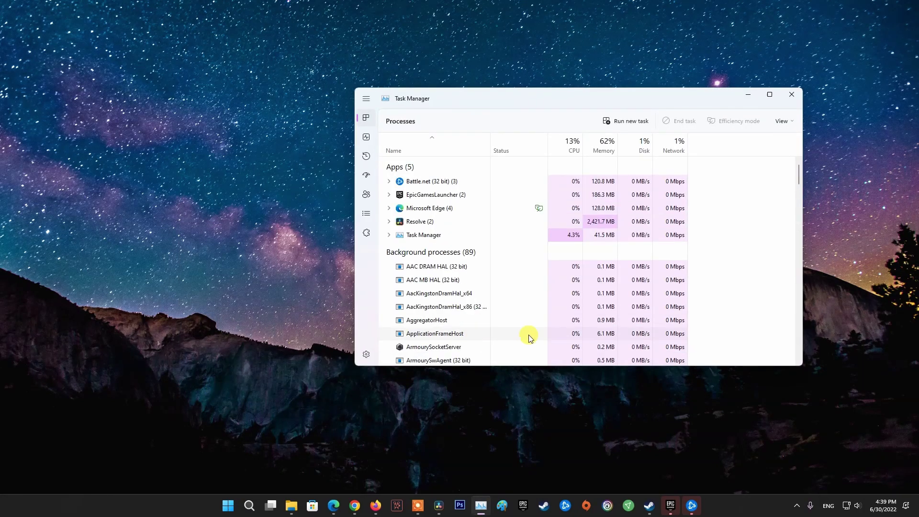
right_click(415, 182)
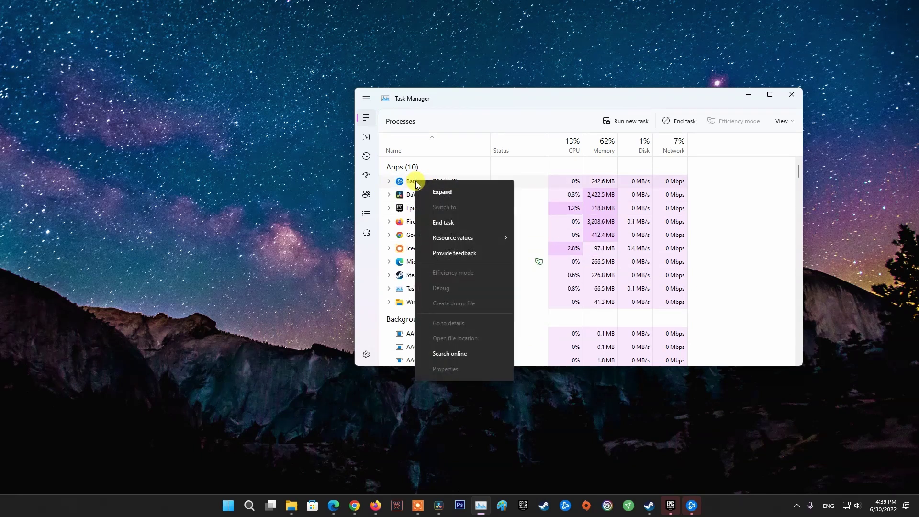
left_click(438, 222)
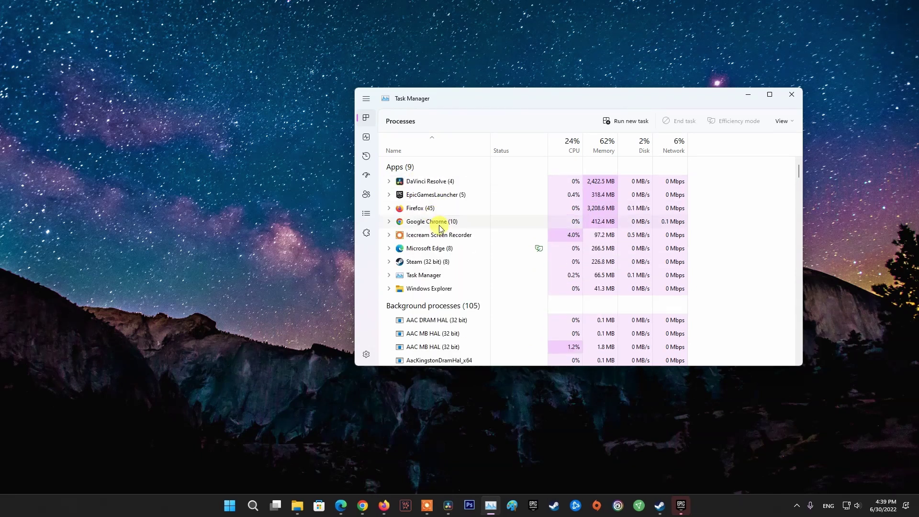
left_click(412, 195)
right_click(450, 199)
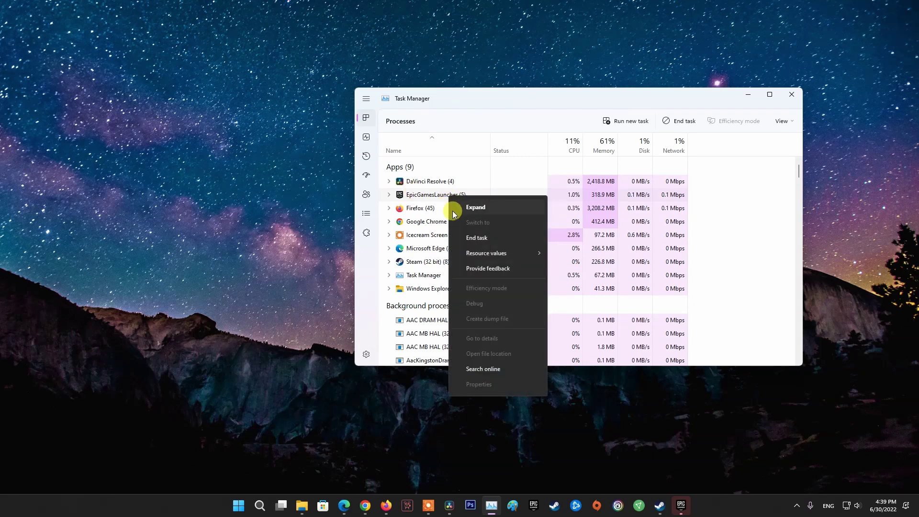
left_click(468, 232)
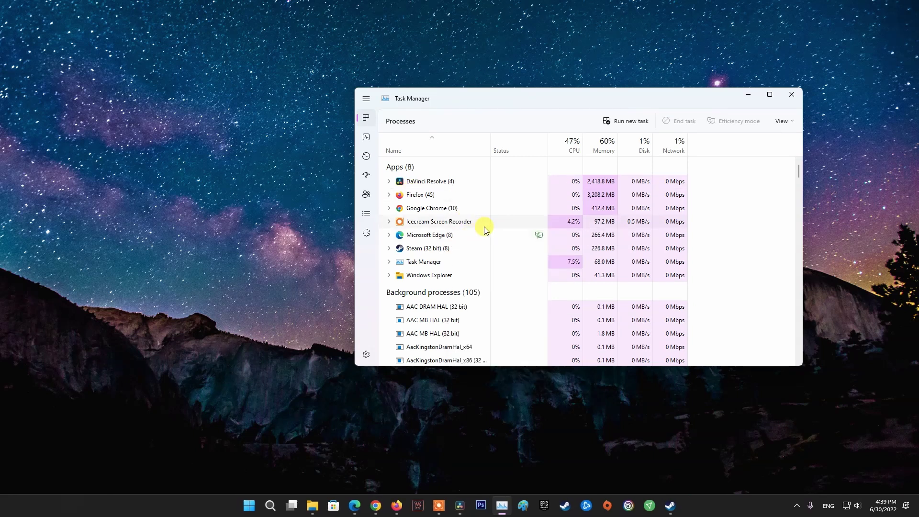
Step: End the Google Chrome and Microsoft Edge processes
right_click(427, 208)
left_click(454, 248)
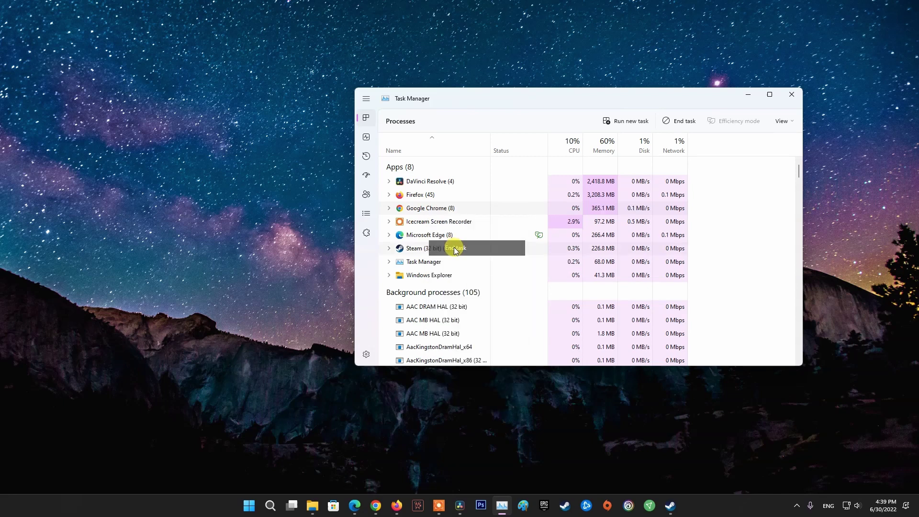
right_click(435, 223)
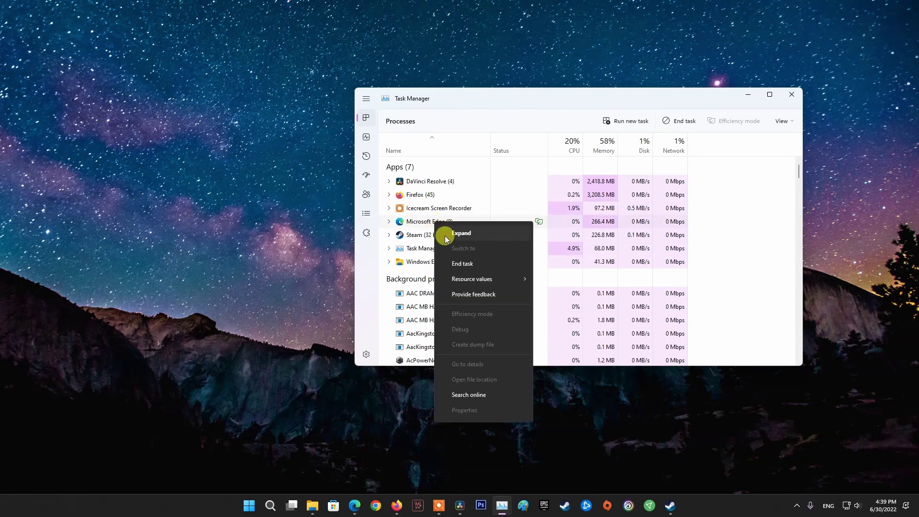
left_click(458, 263)
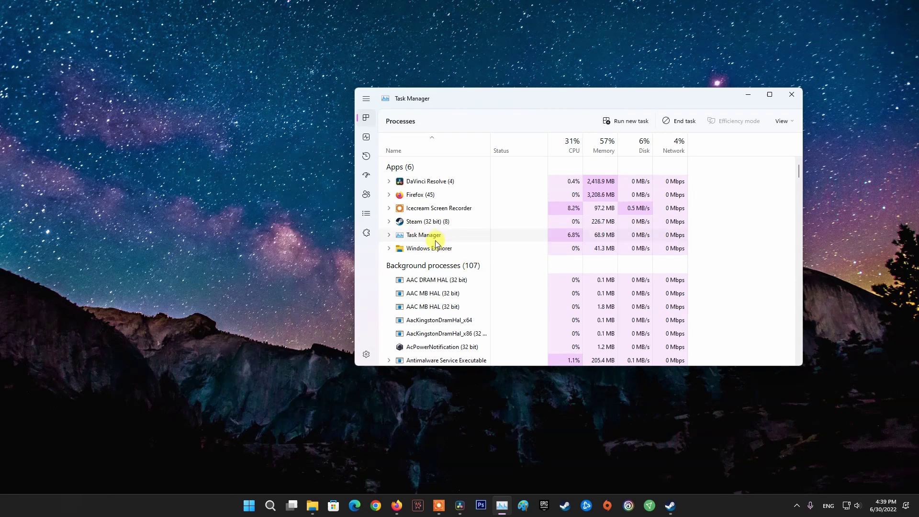
scroll(438, 274, "down", 1)
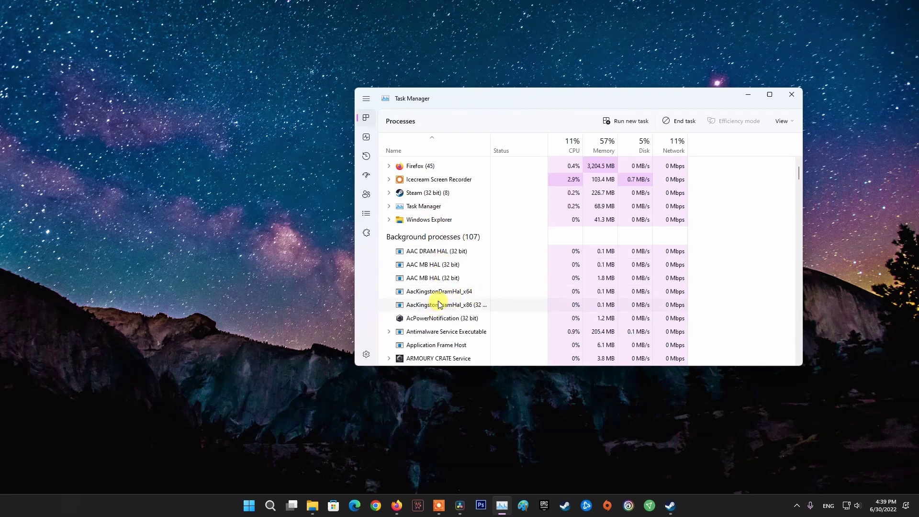
scroll(442, 301, "up", 1)
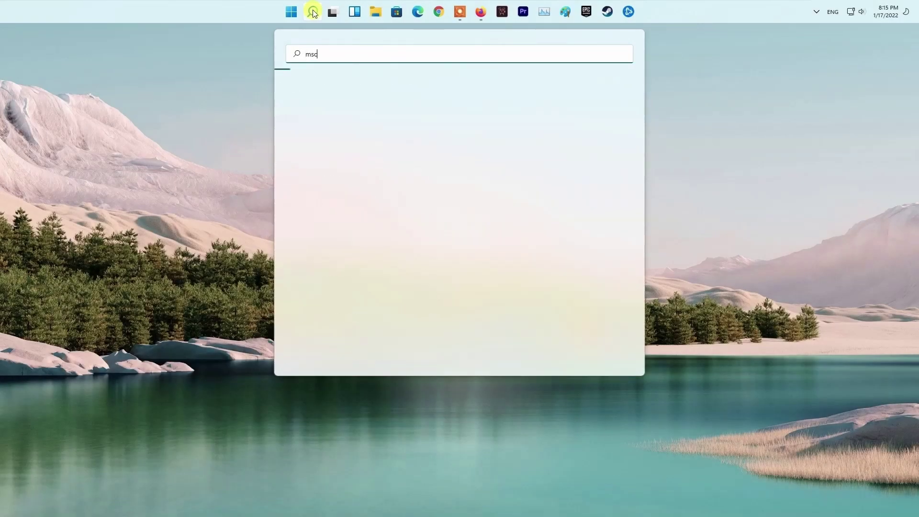
Step: Launch System Configuration by searching for msconfig
type("fi")
key("BackSpace")
key("BackSpace")
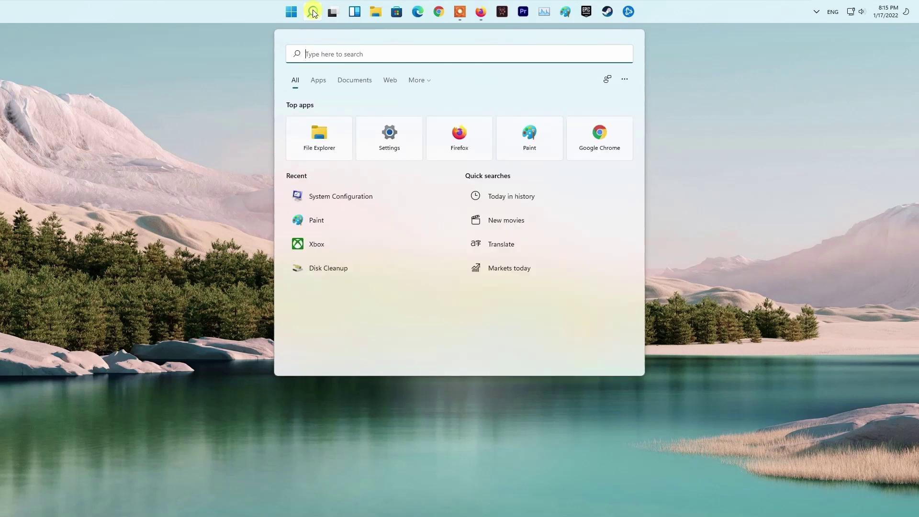
type("msconfig")
key("Return")
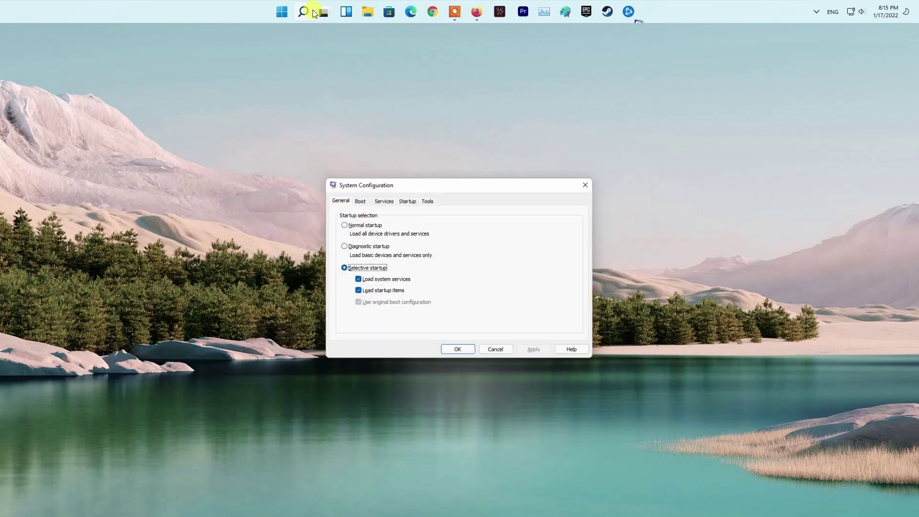
Step: Hide all Microsoft services, disable every remaining service, then view the Startup tab
left_click(383, 200)
left_click(336, 334)
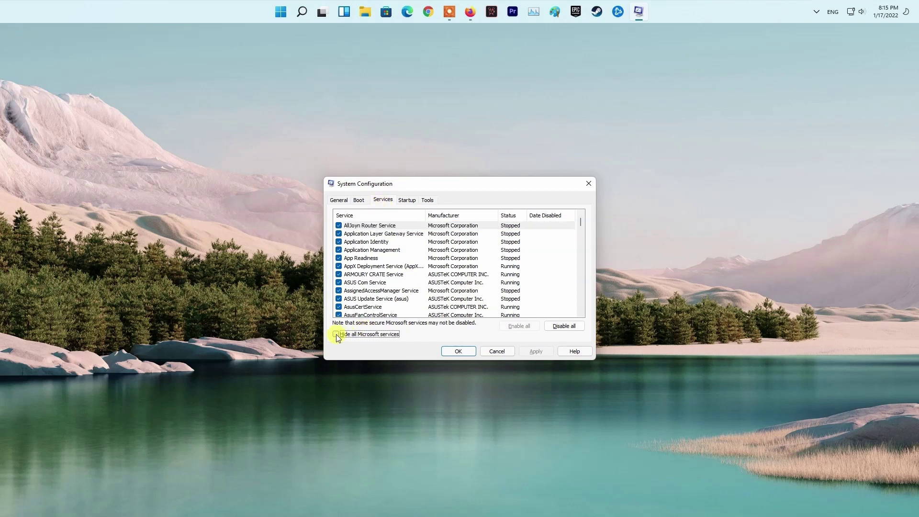
left_click(565, 327)
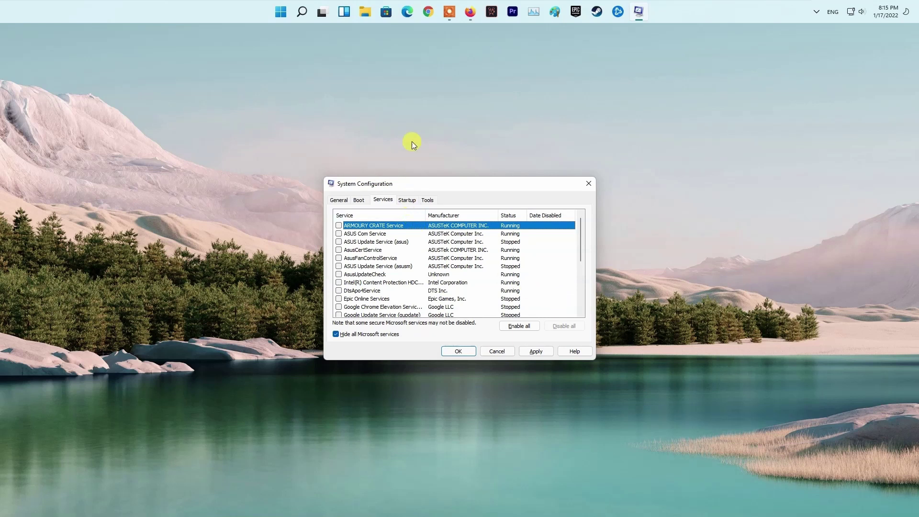
left_click(415, 201)
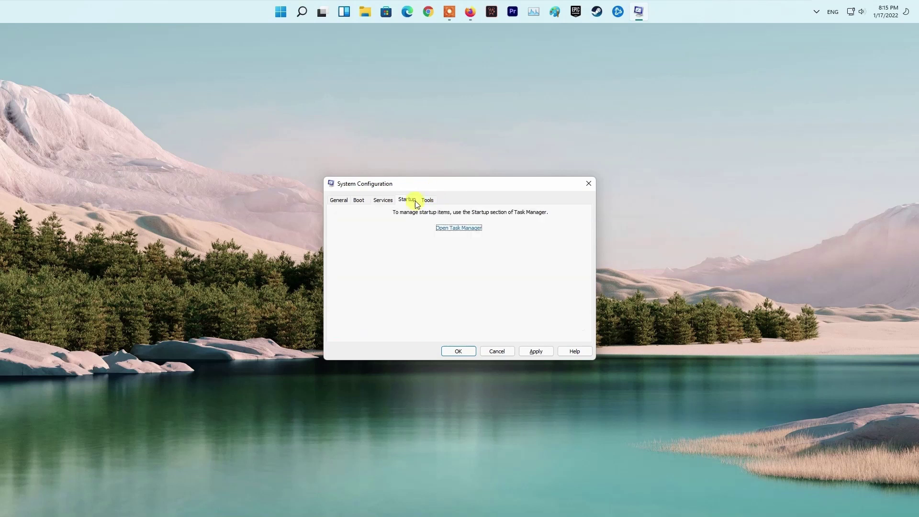
Step: Open Task Manager's Startup list and select Dell Display Manager
left_click(473, 229)
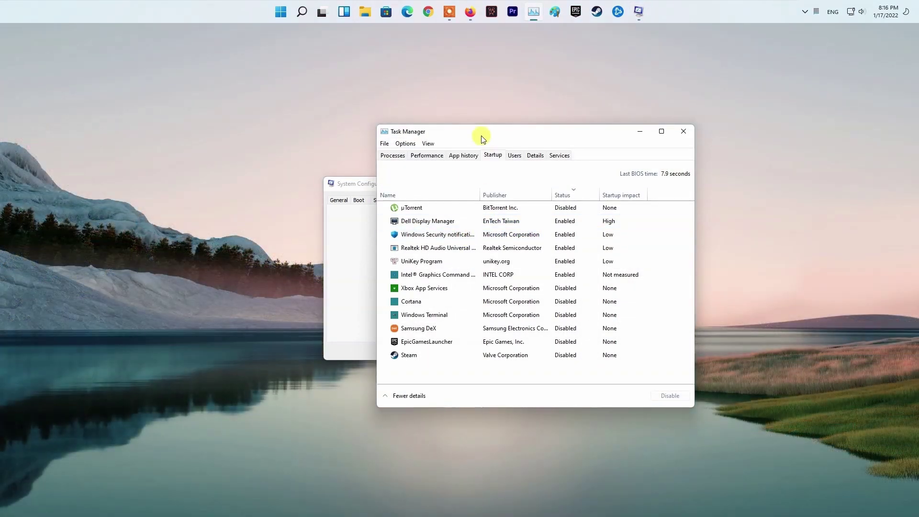
left_click(583, 221)
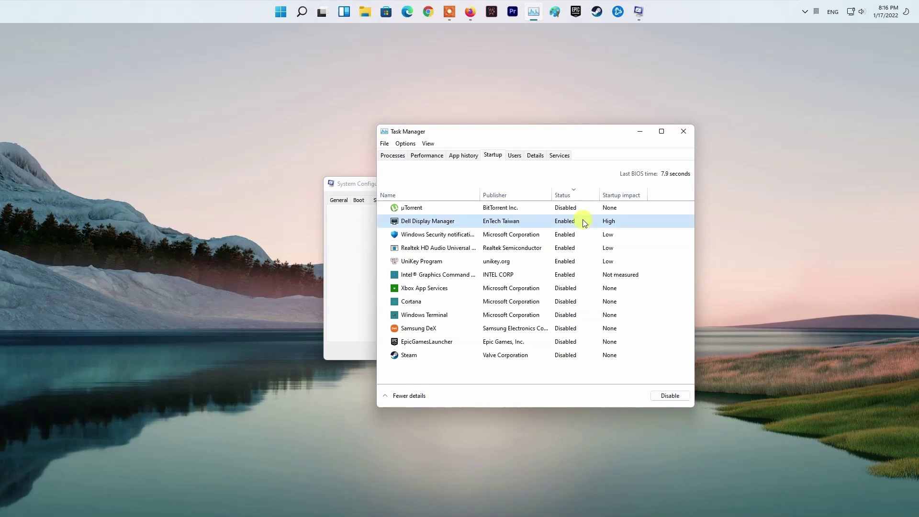